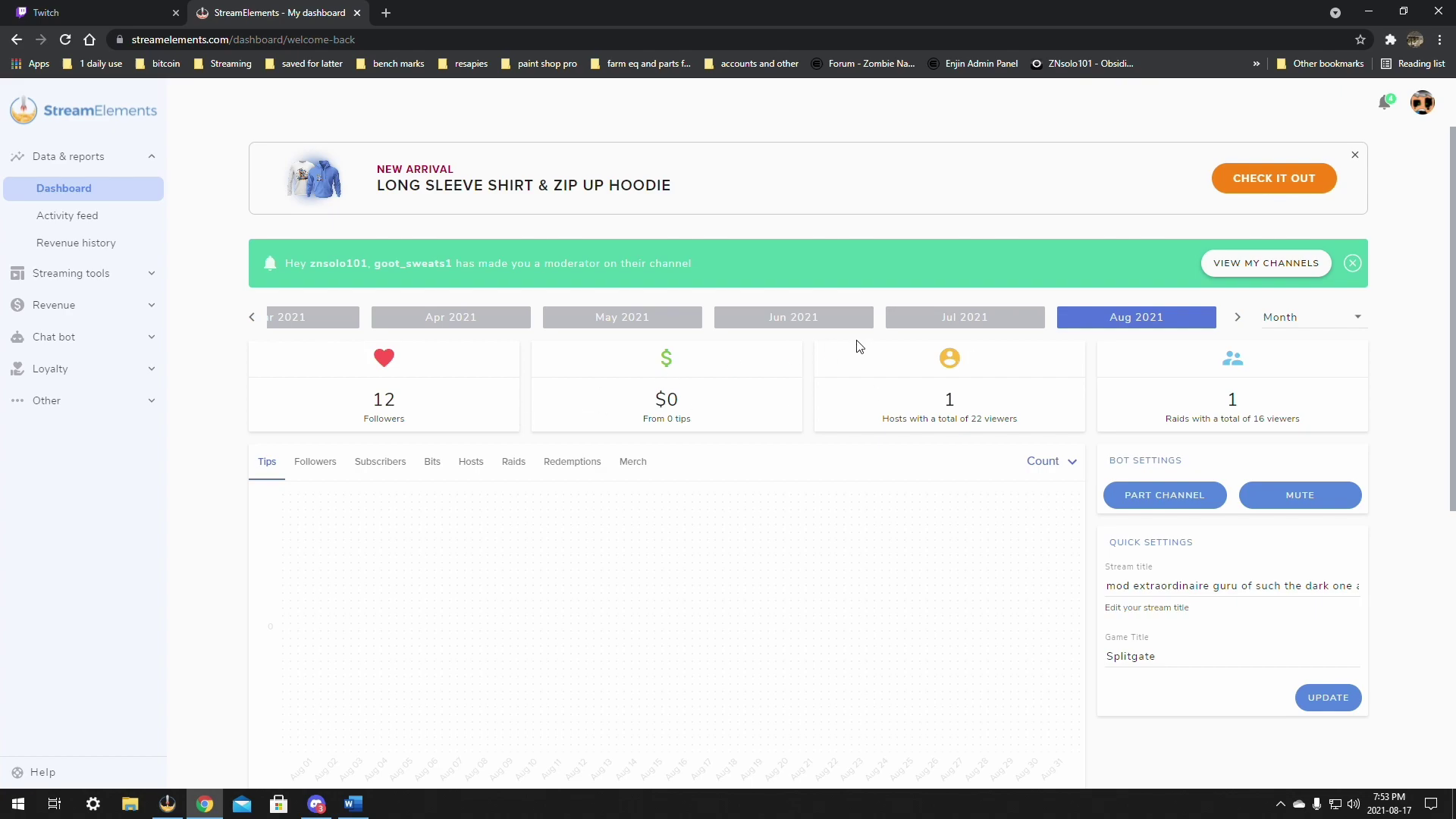
Go to My overlays under Streaming tools and start a new overlay.
click(78, 274)
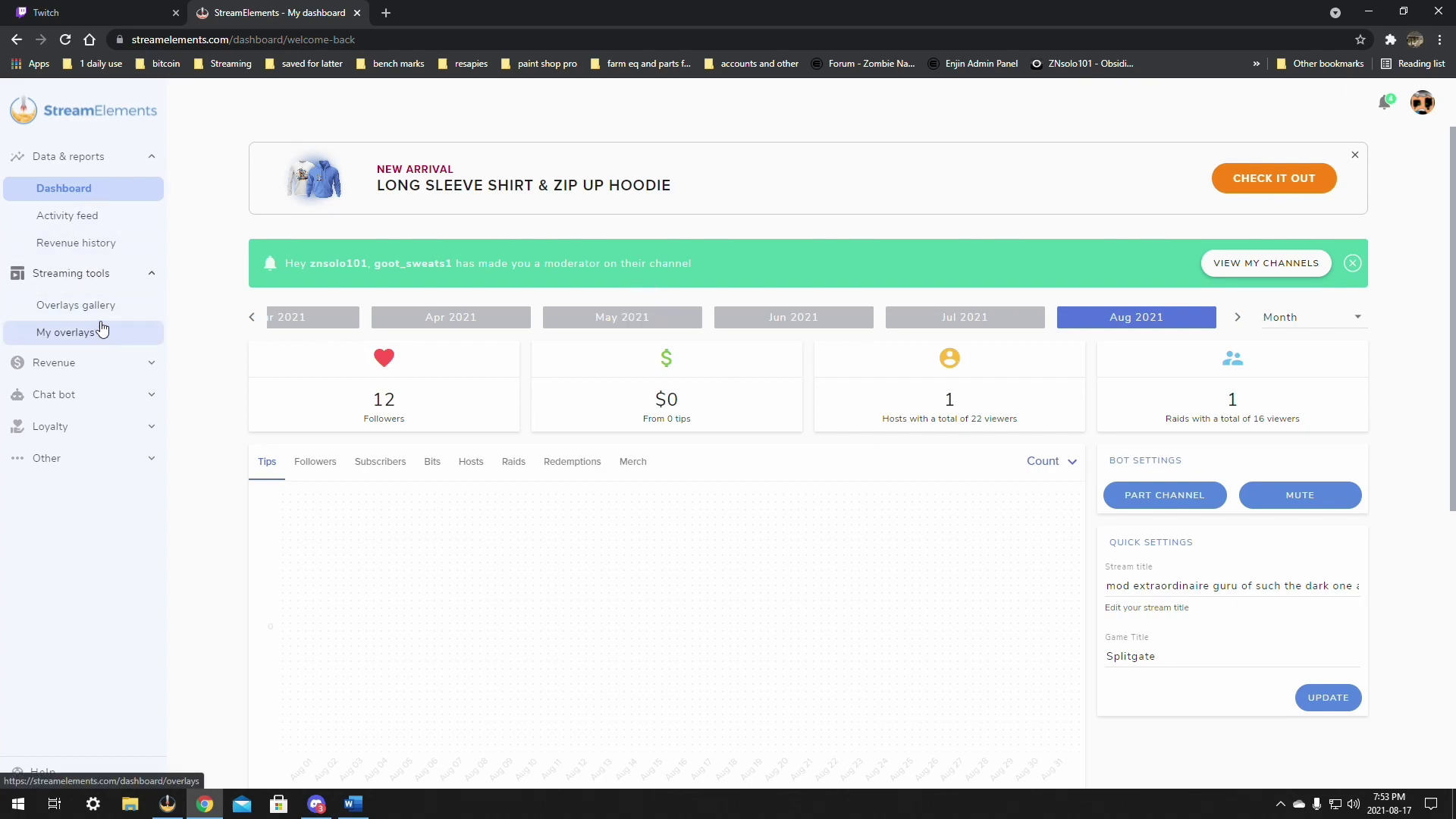
click(58, 334)
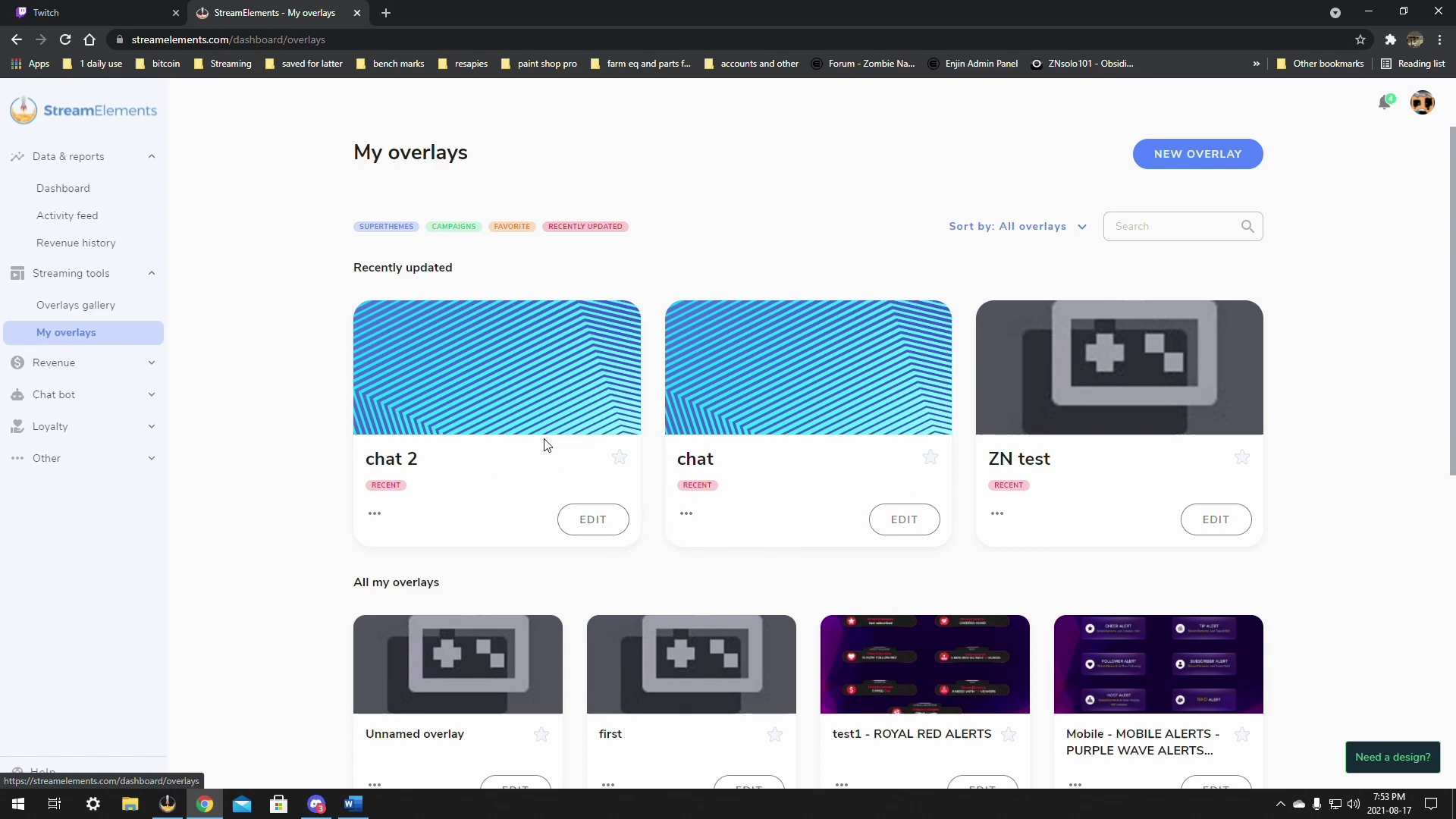
click(1204, 155)
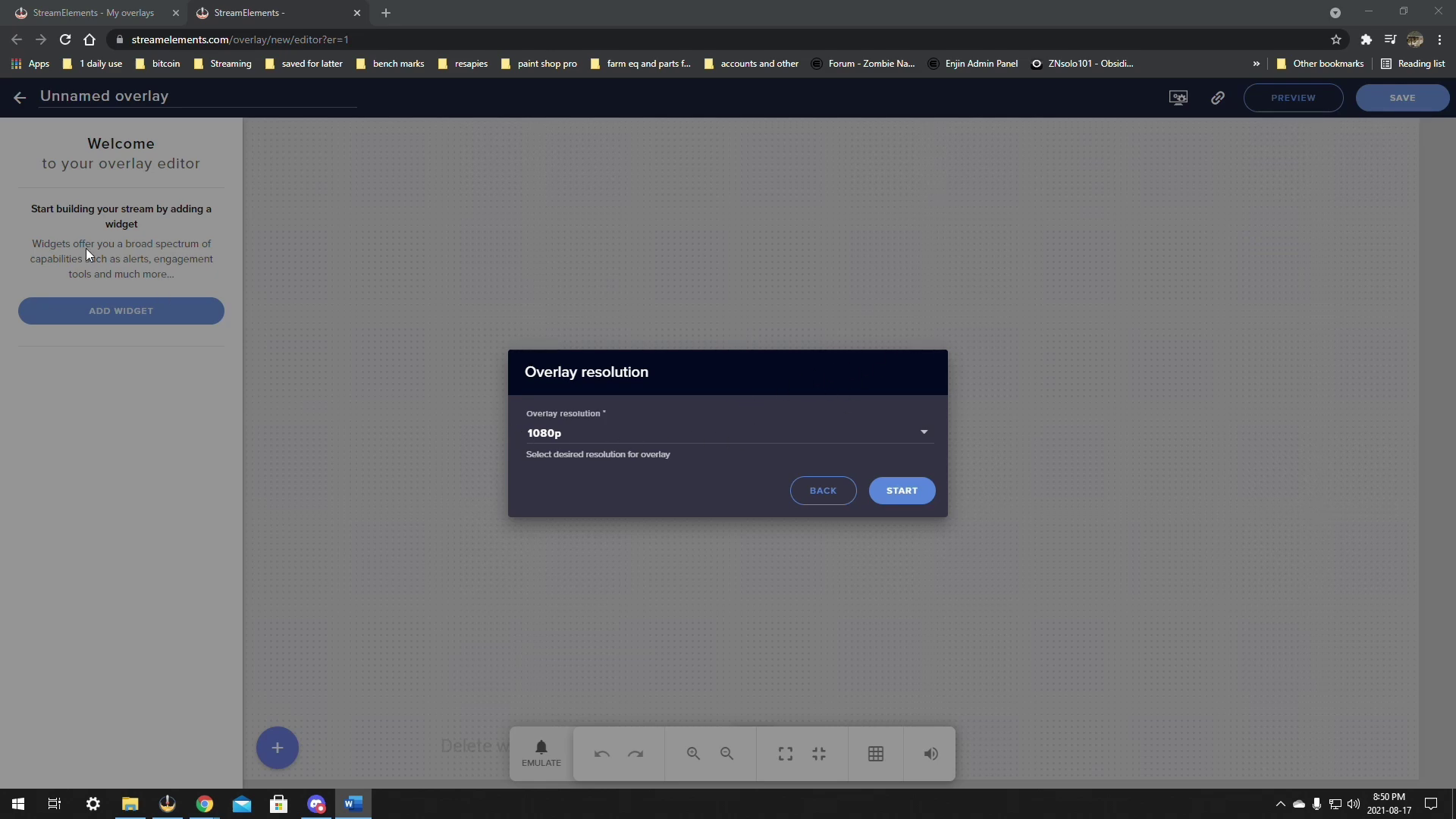
Give the new overlay a Custom resolution of 480 wide by 700 high.
click(580, 433)
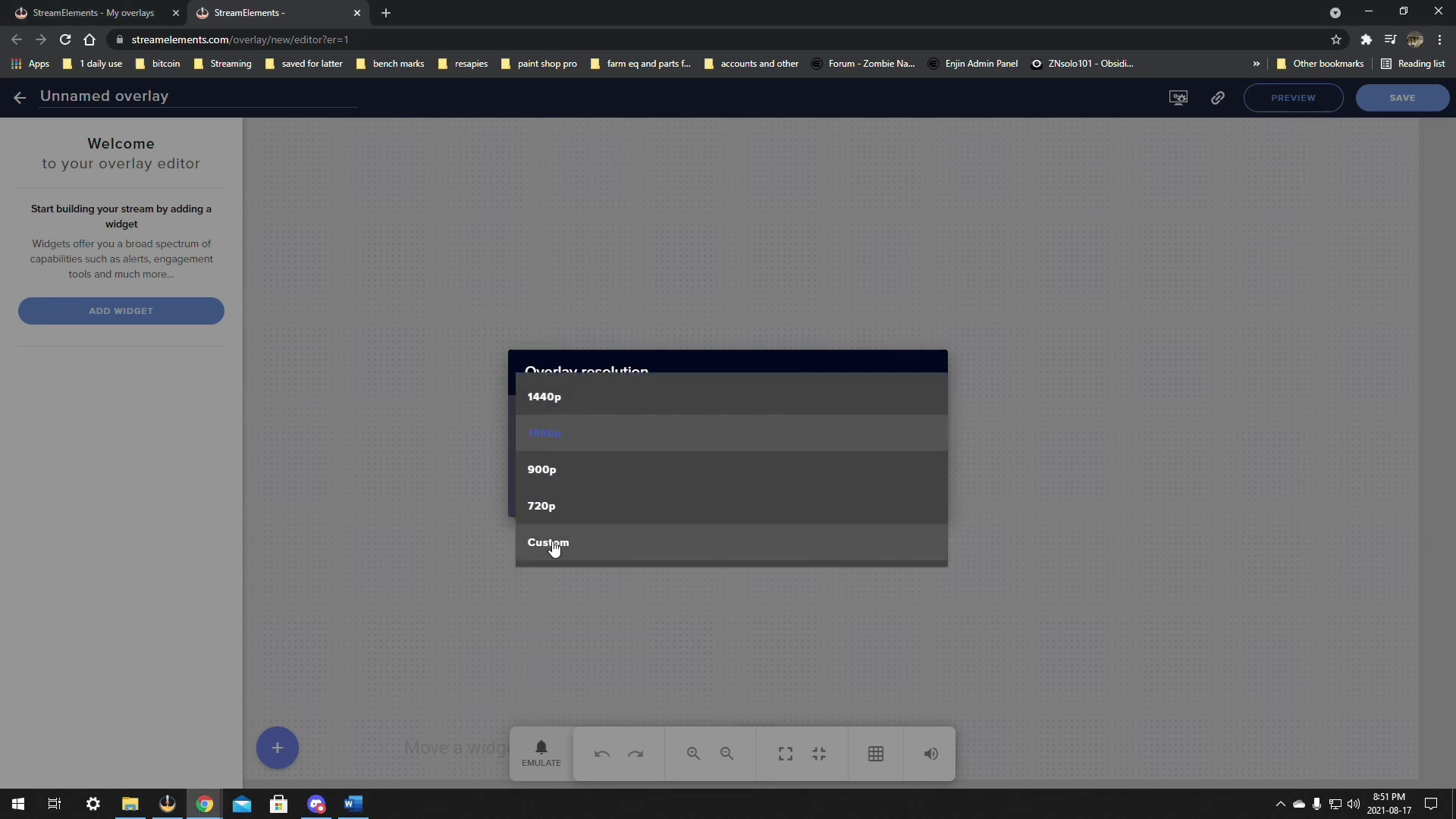
click(553, 543)
drag(562, 466, 523, 466)
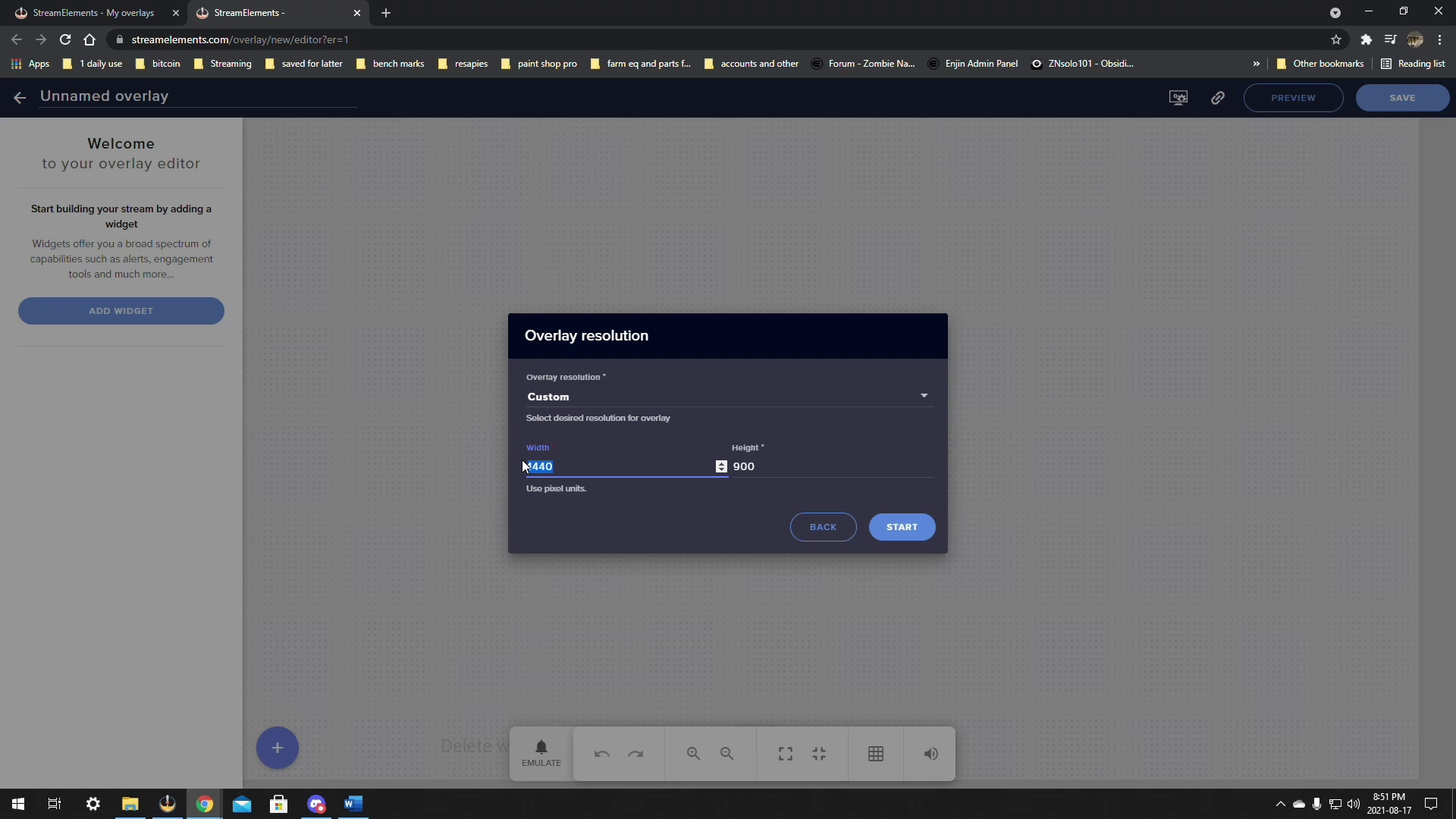
text(480)
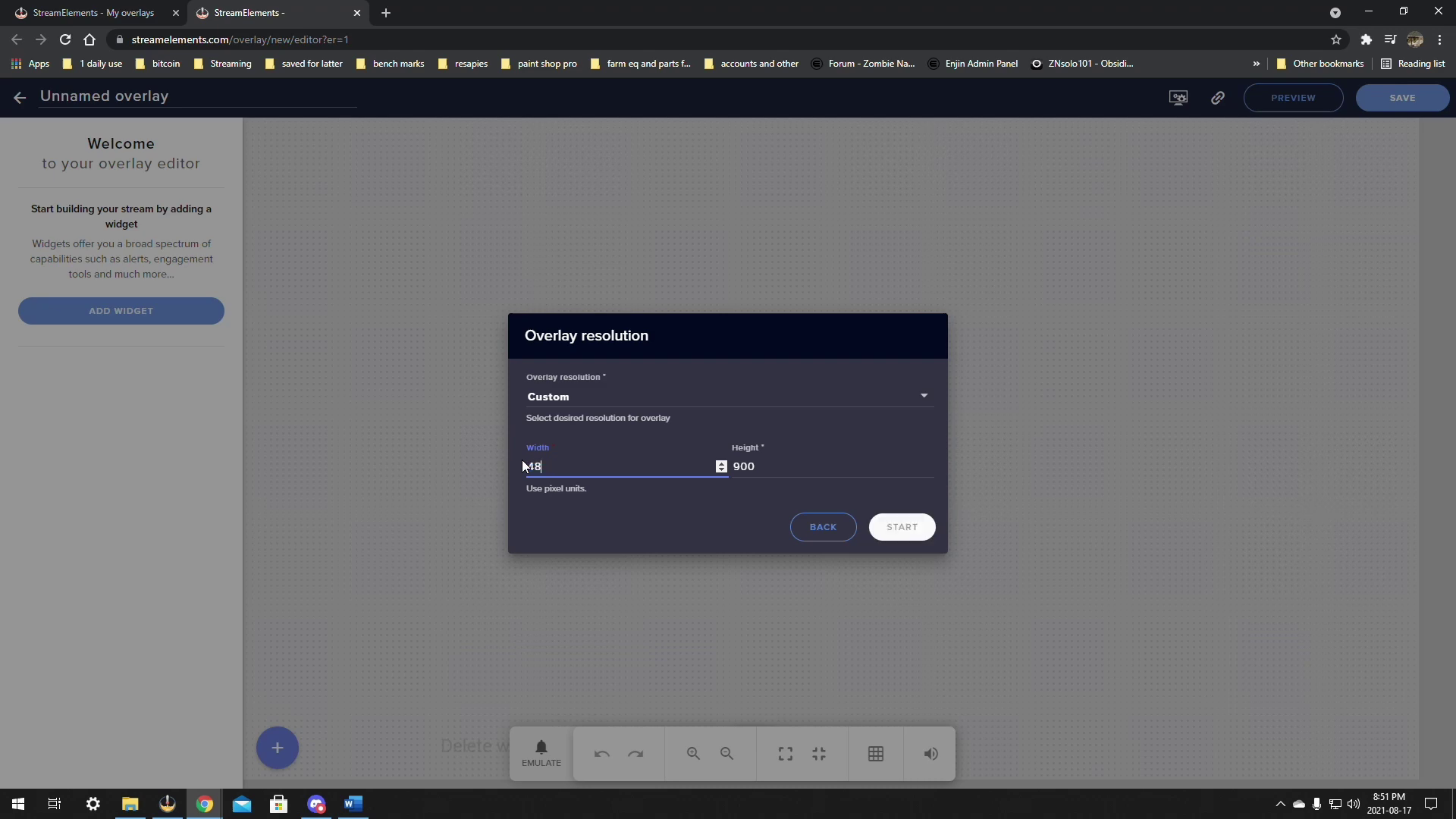
drag(758, 466, 720, 469)
text(700)
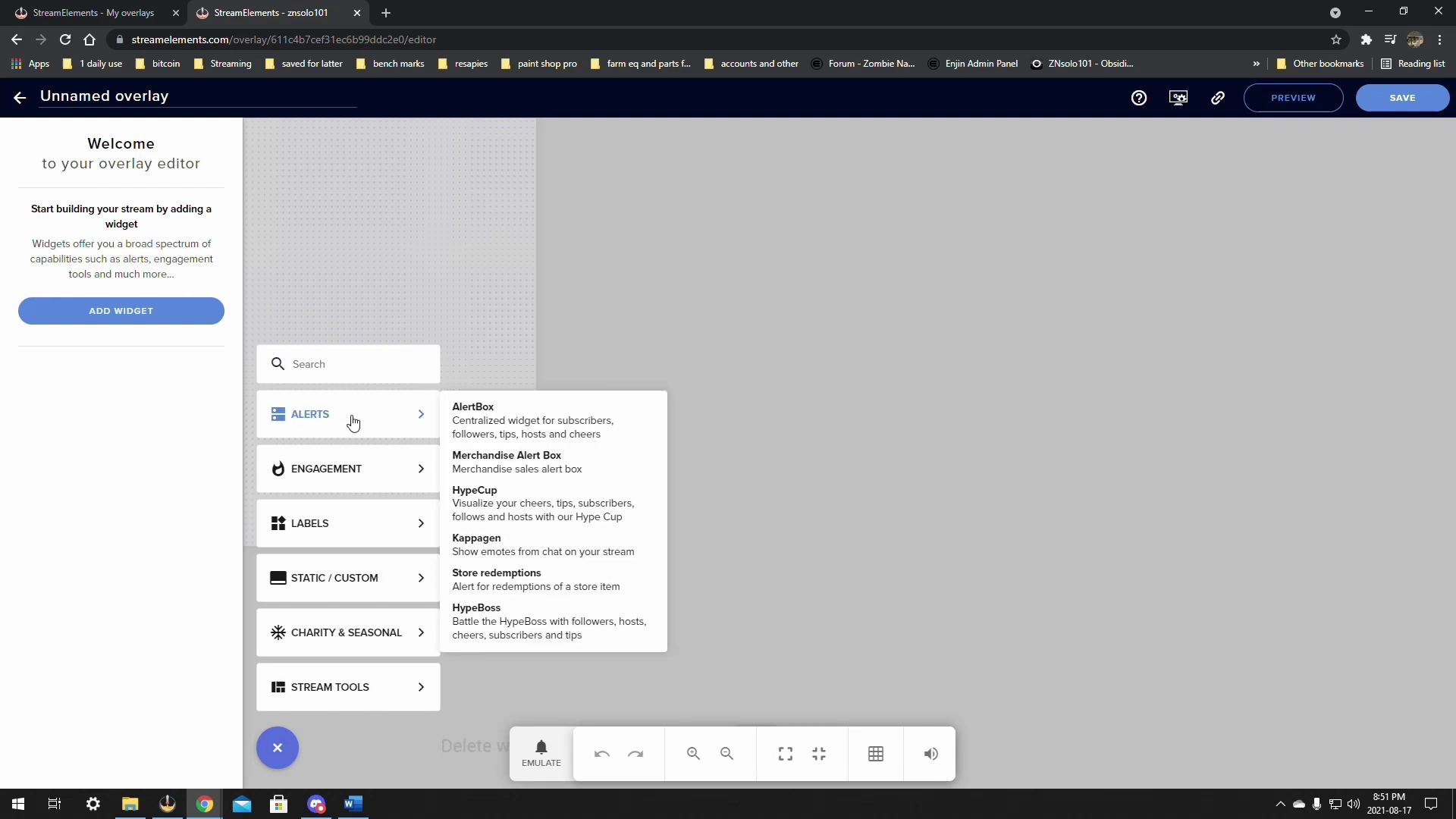
Add the Your stream's chat widget, move it down-right, and set its theme to Custom.
mouse_move(351, 473)
mouse_move(338, 684)
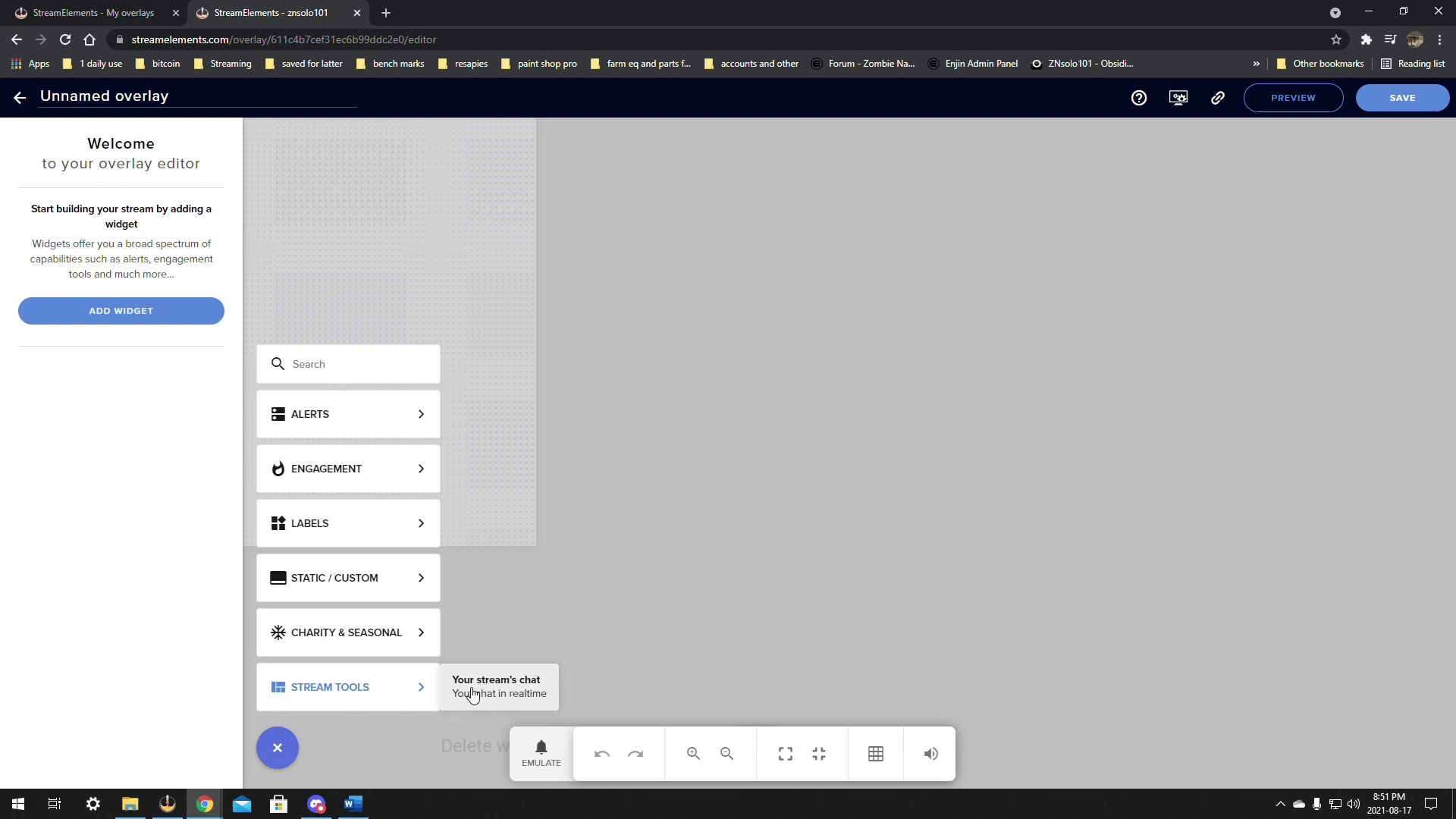
click(514, 692)
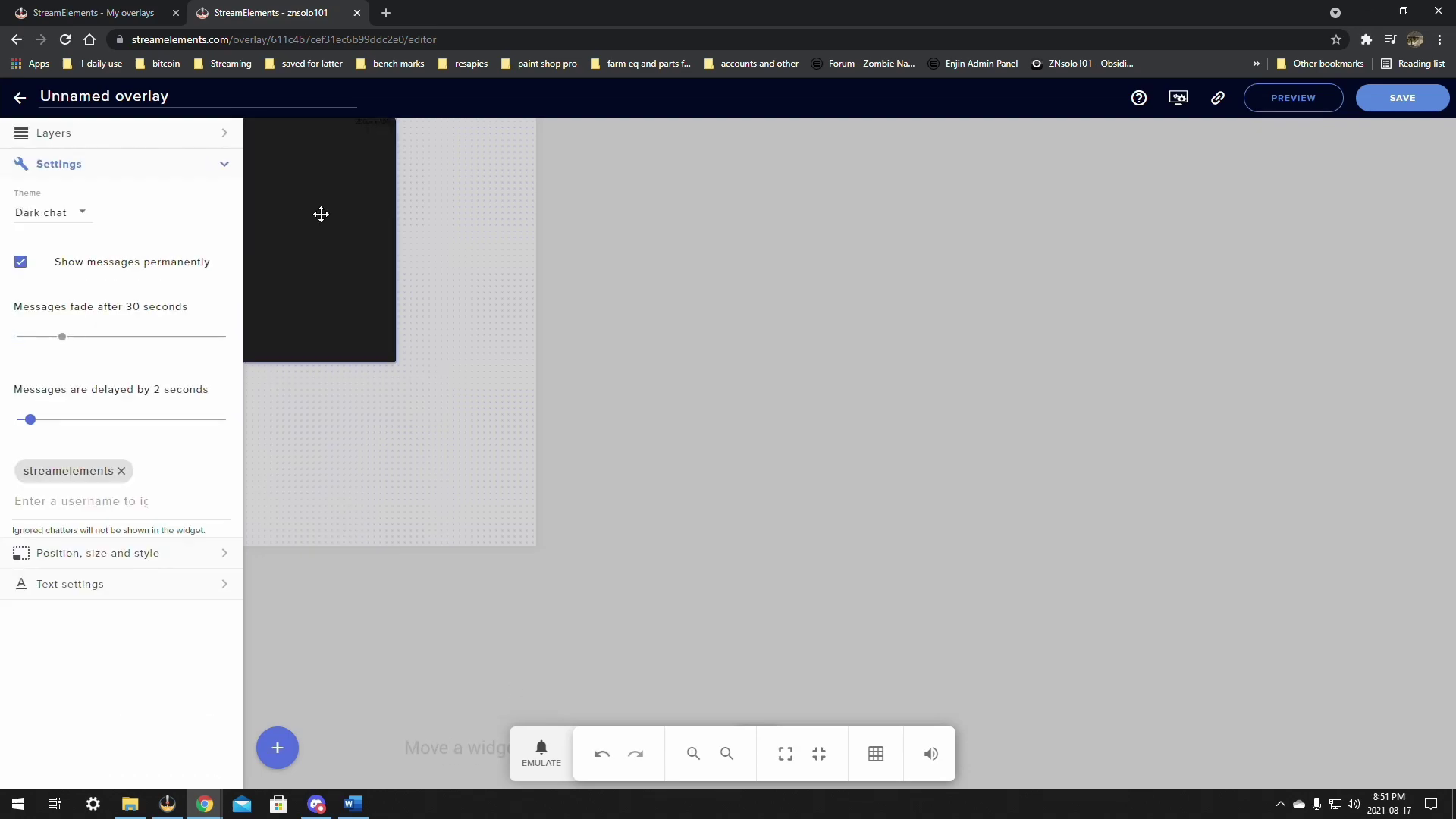
drag(319, 214, 381, 271)
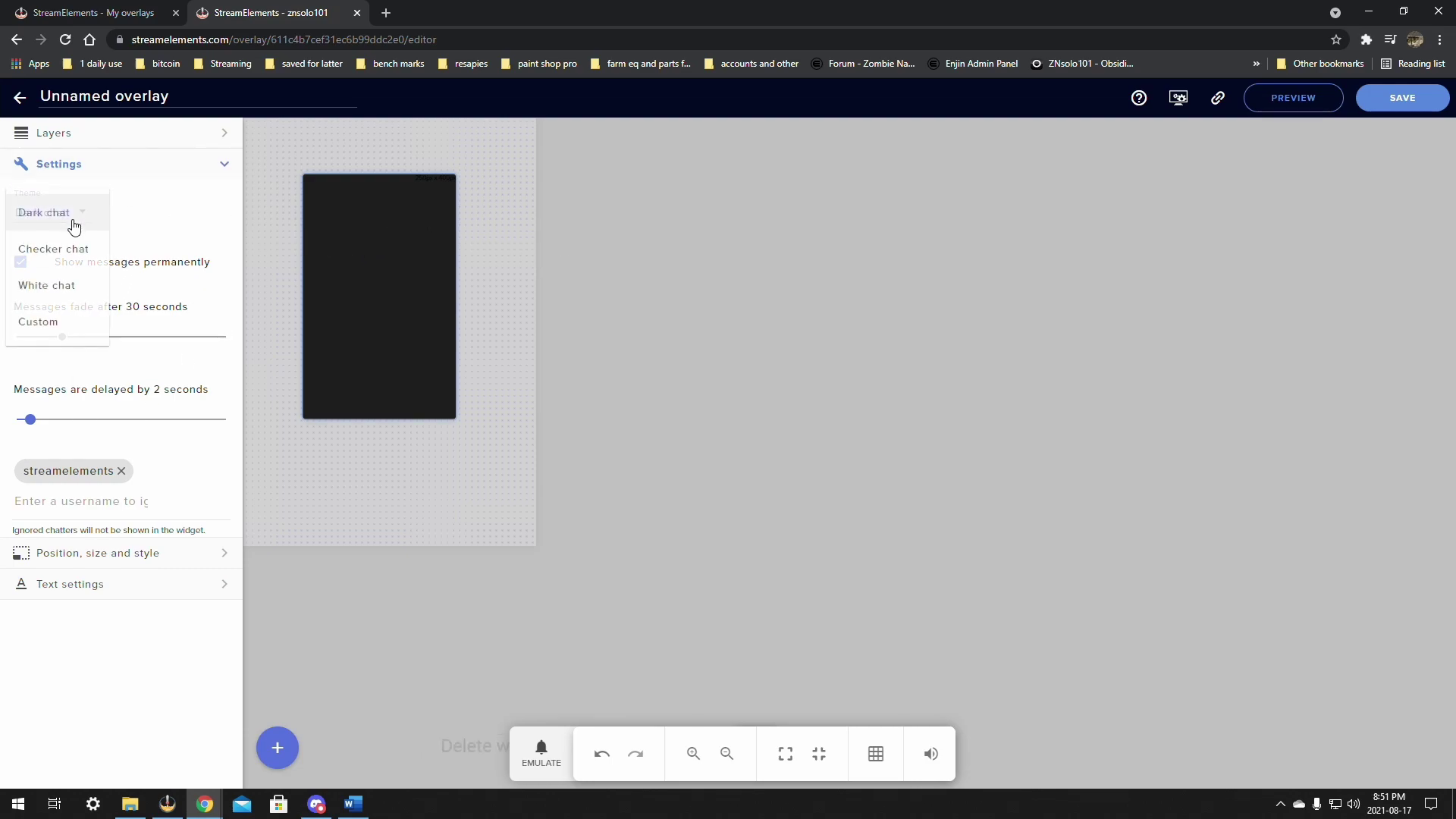
click(41, 322)
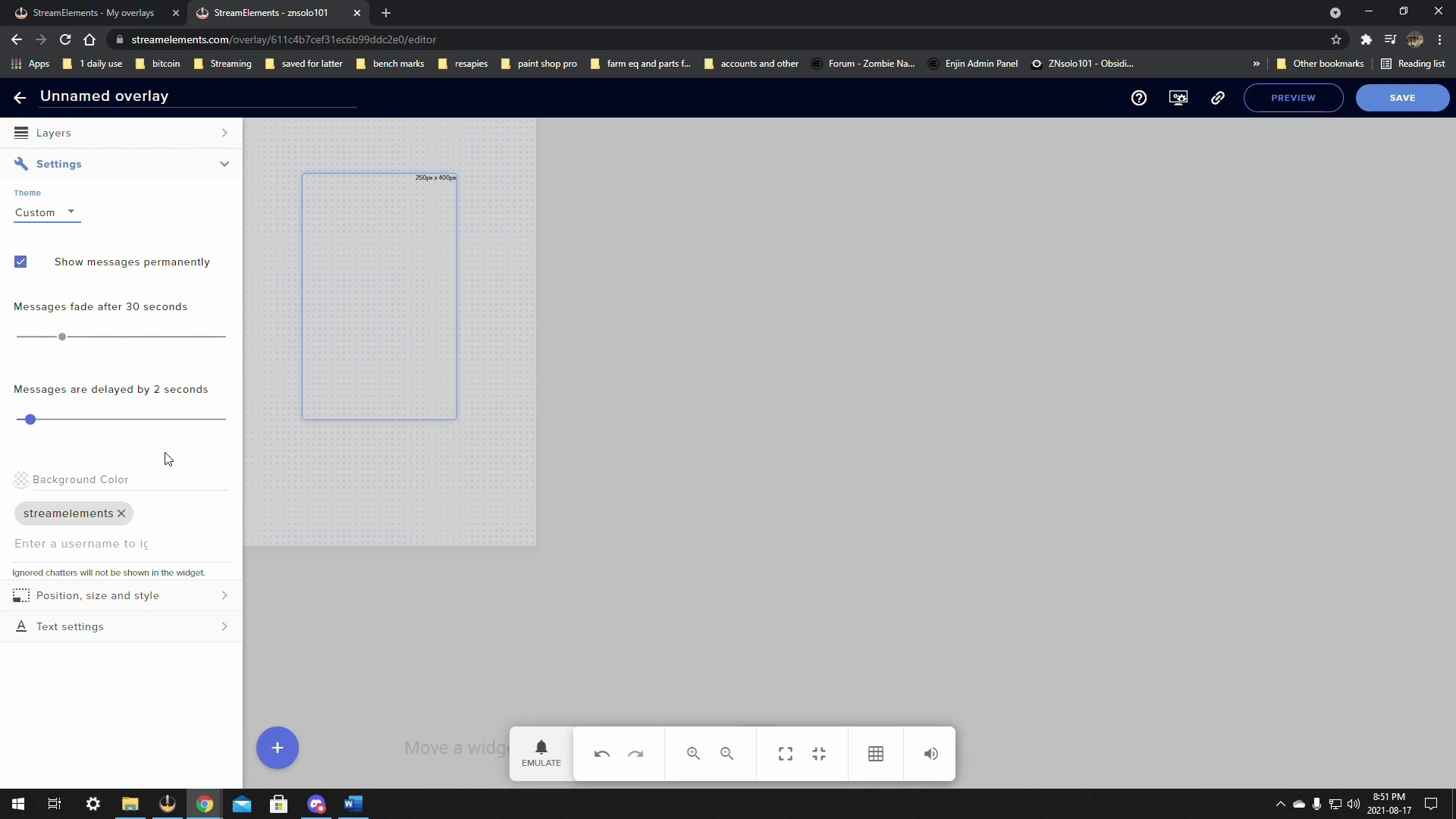
Make the chat text white with a black text stroke of width 1.
click(87, 627)
click(129, 326)
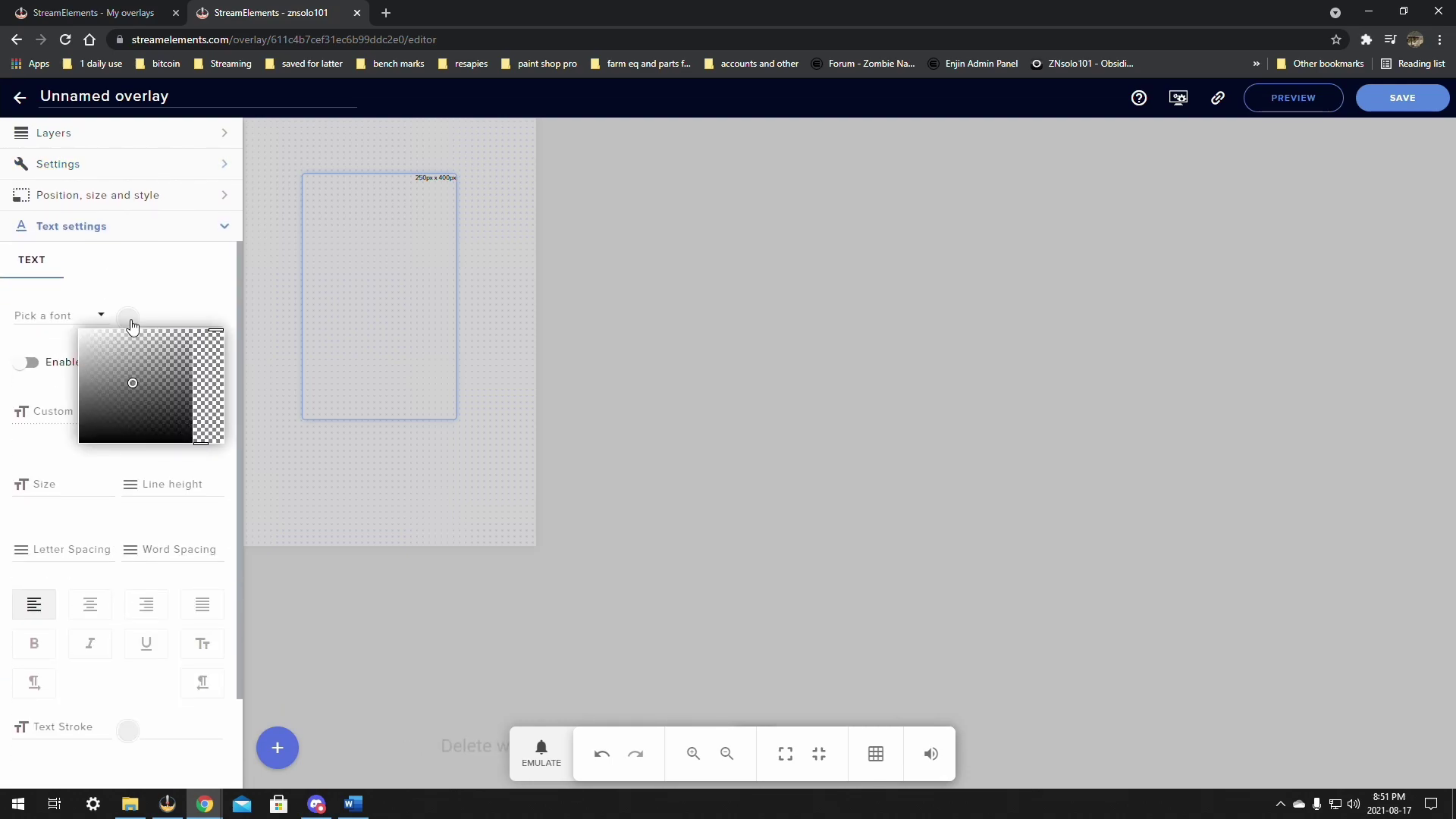
click(80, 331)
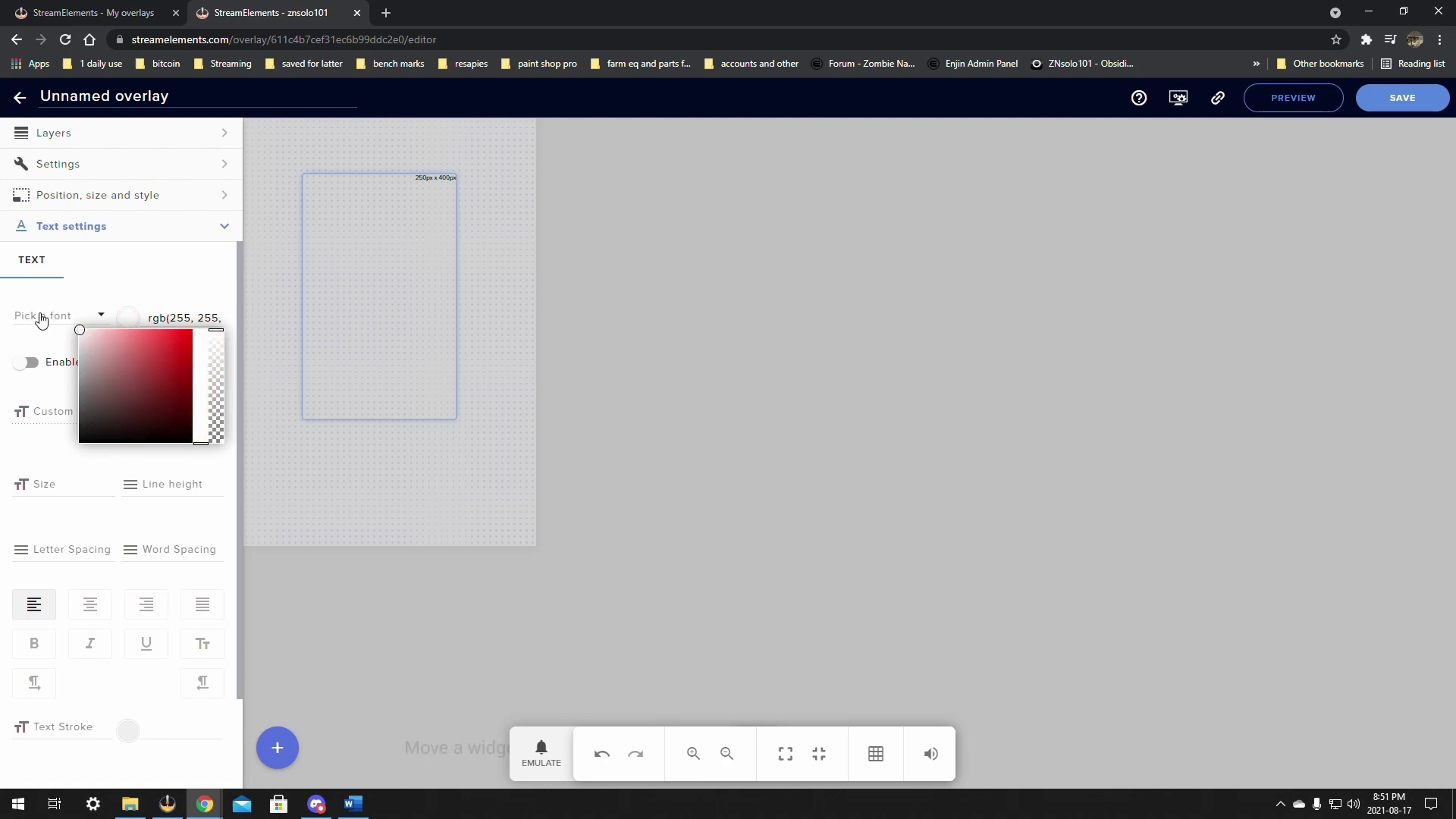
click(177, 262)
scroll(91, 643, down, 2)
click(129, 626)
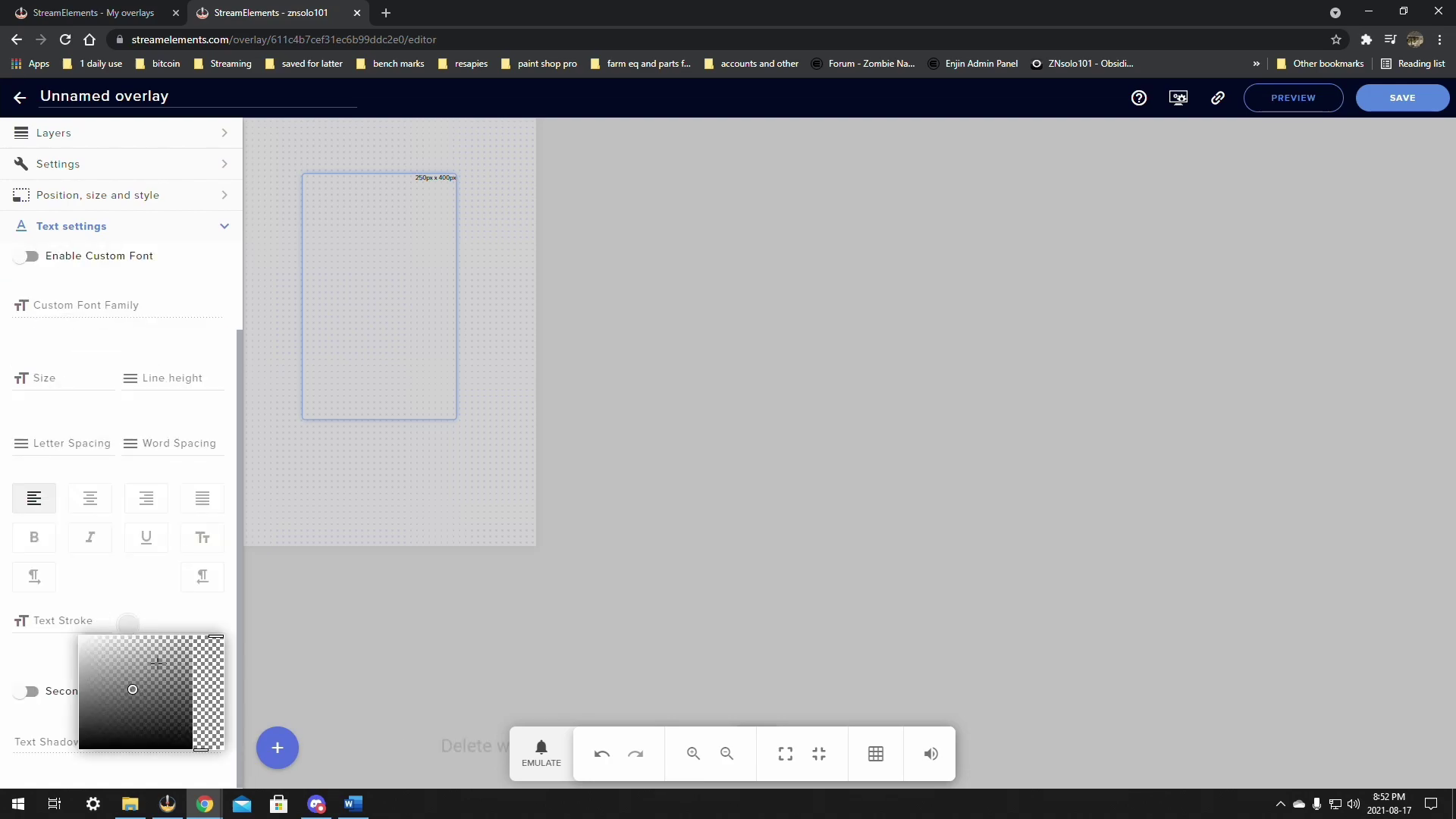
click(94, 611)
click(43, 624)
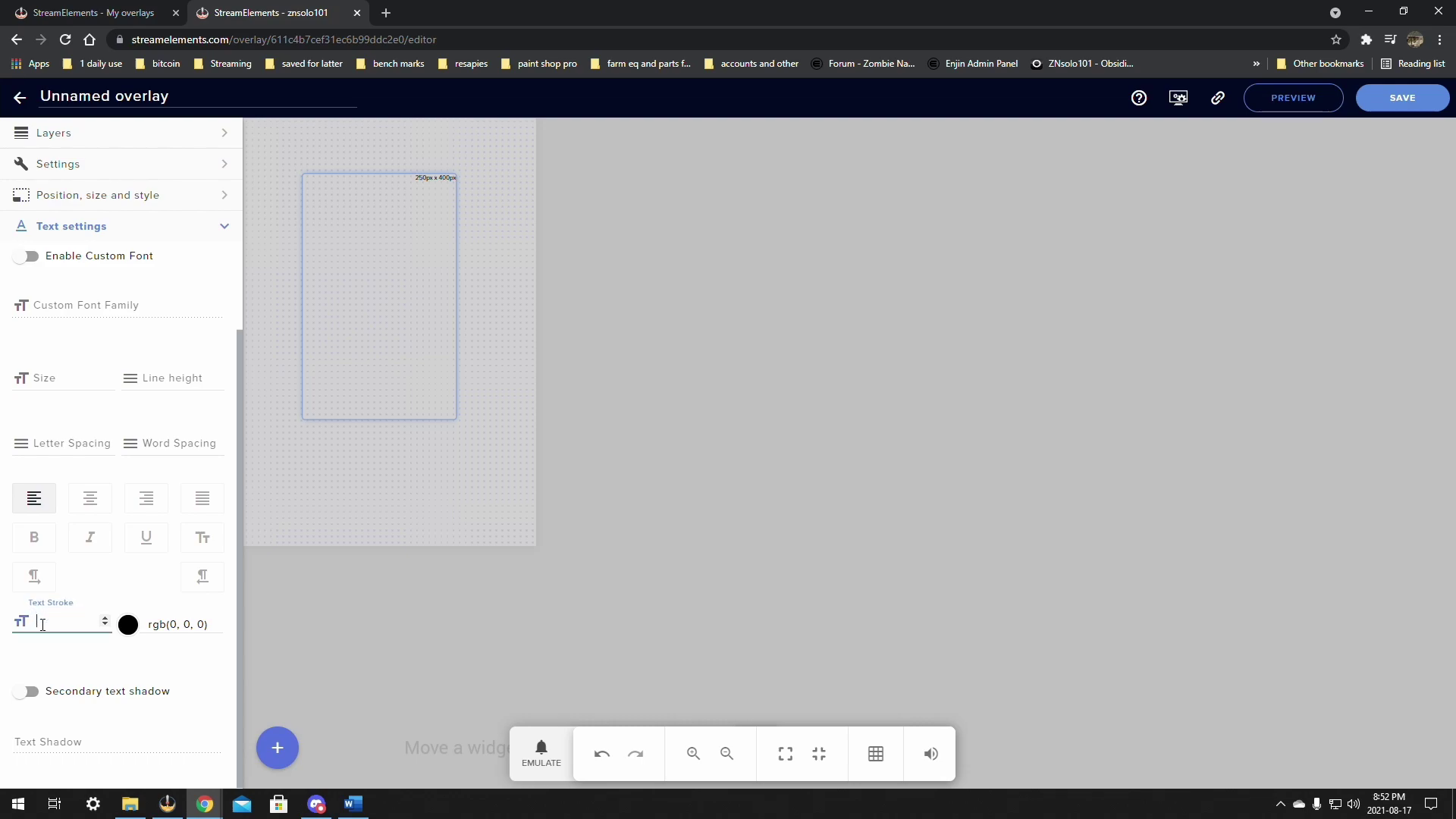
drag(353, 283, 355, 286)
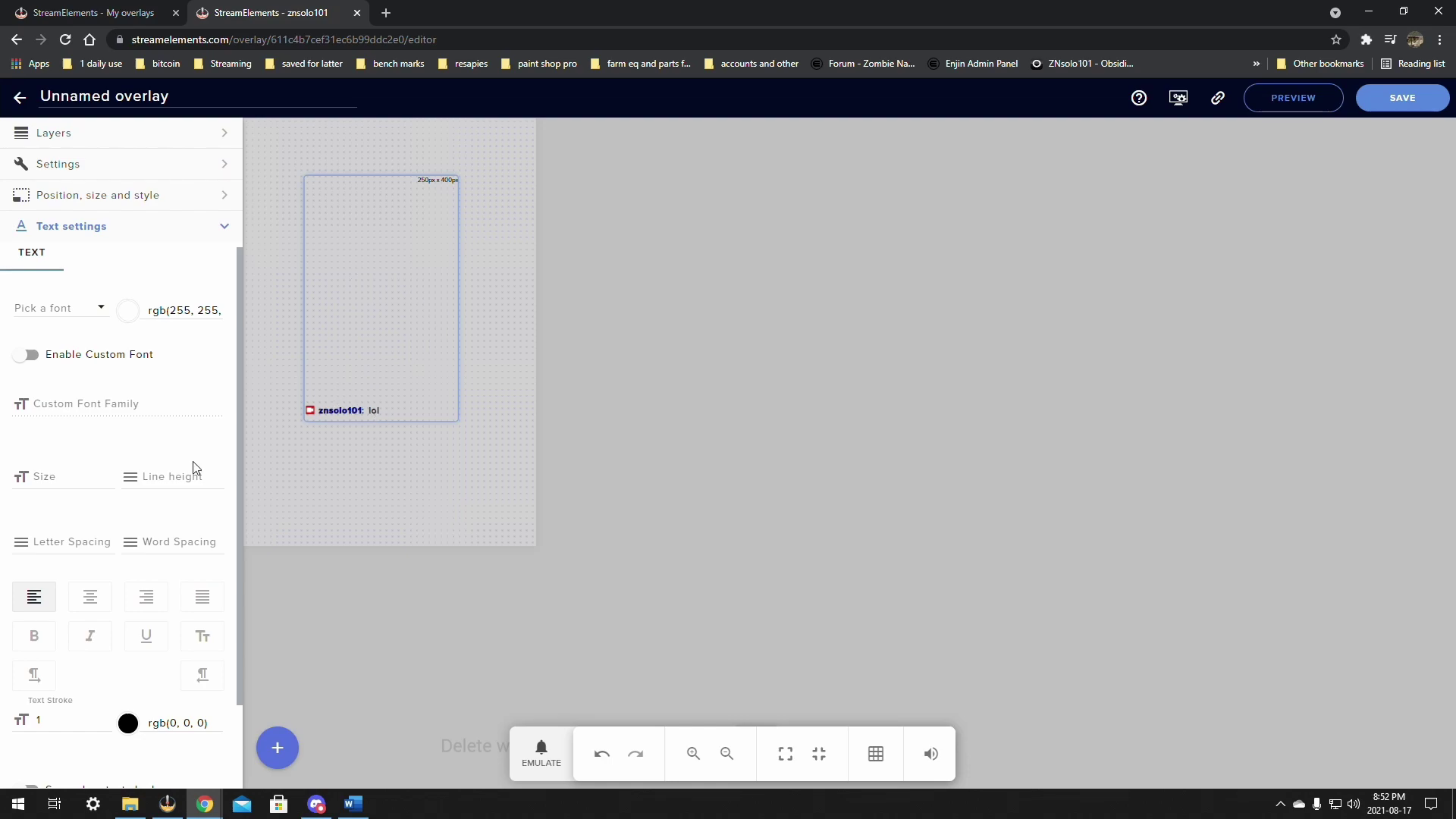
Set the chat text size to 21 and enlarge the chat box on the canvas.
click(108, 476)
text(21)
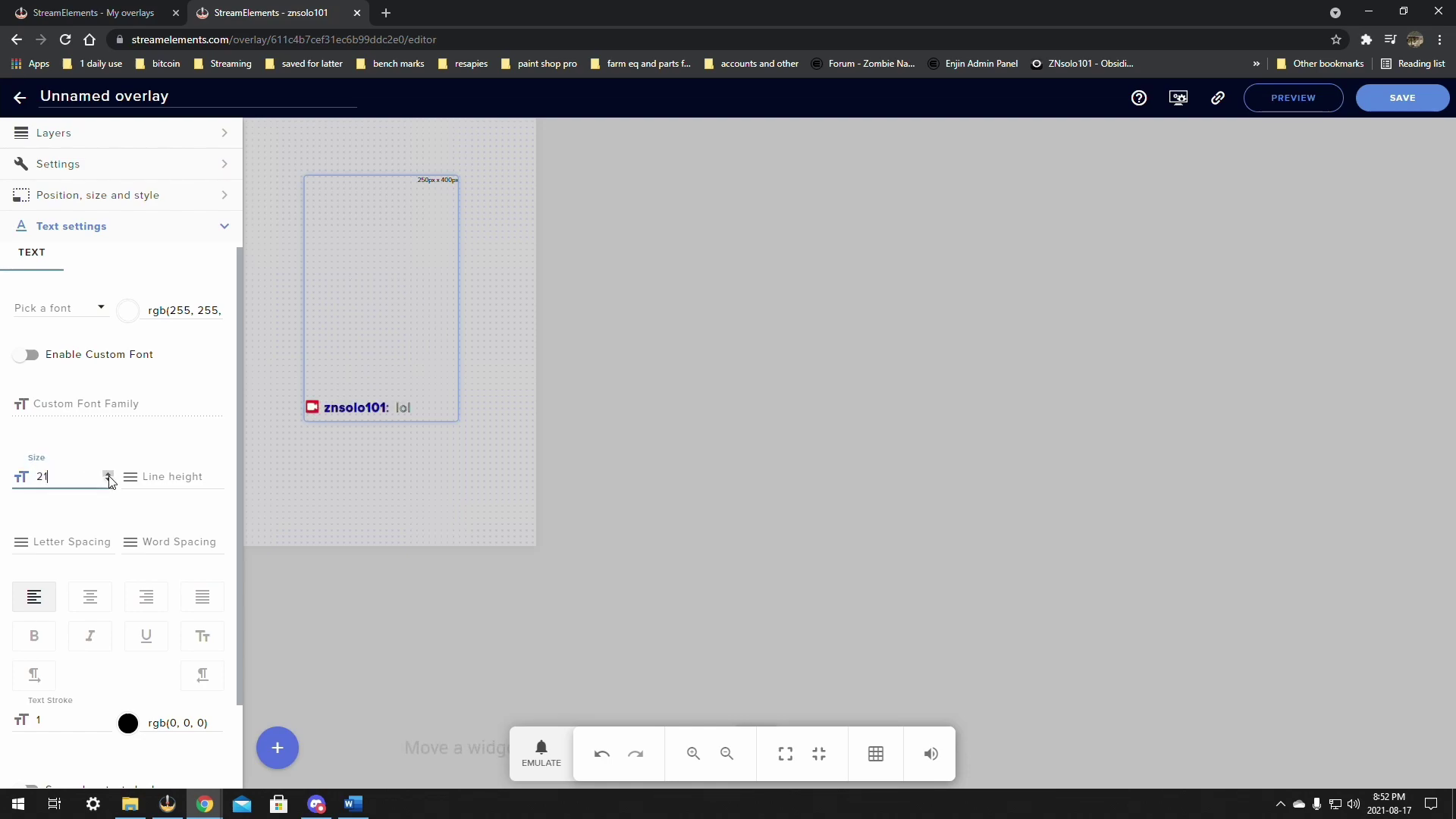
drag(376, 280, 352, 256)
drag(433, 396, 473, 500)
click(167, 226)
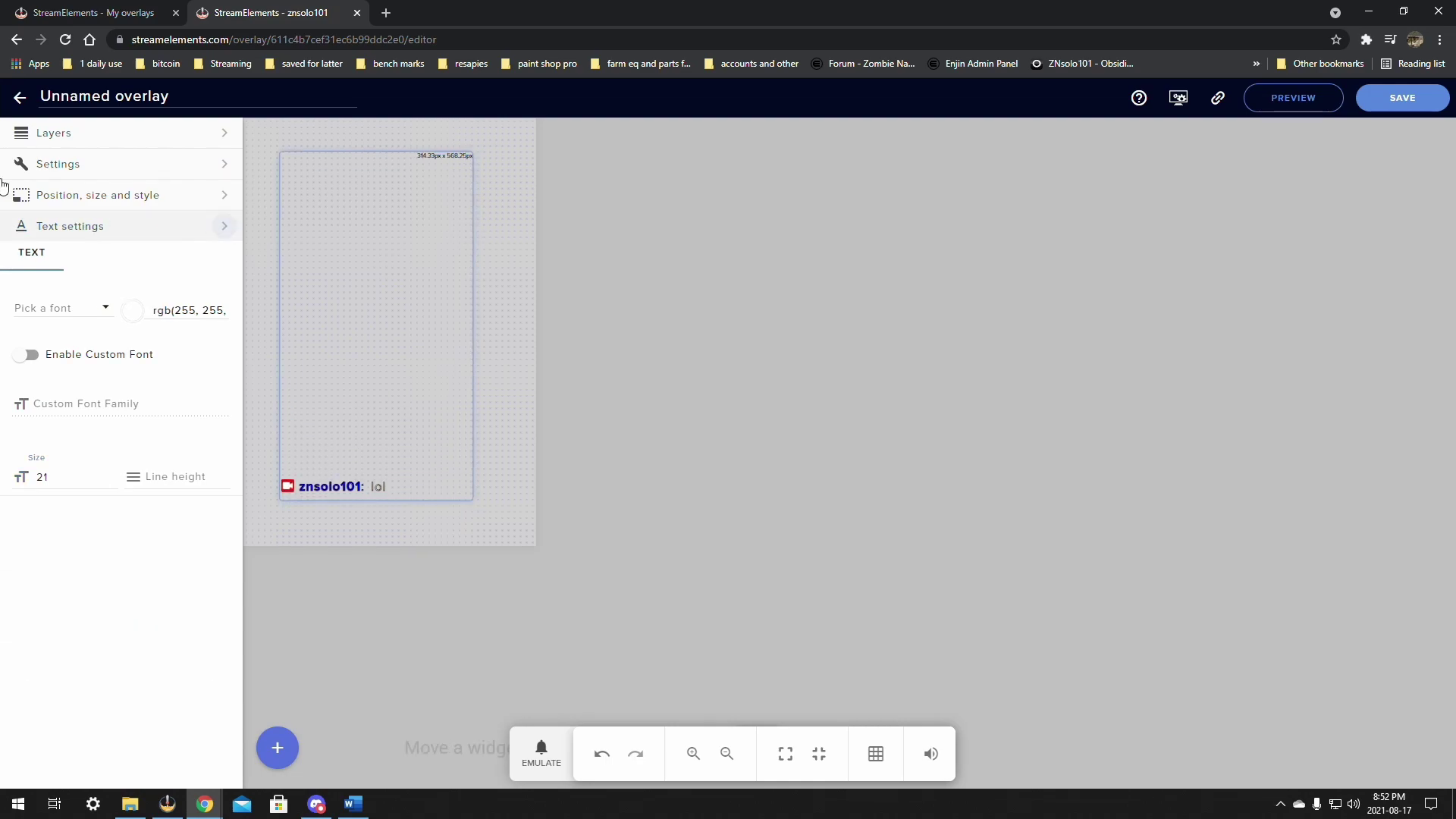
Add an image layer with 12and3zees copy2.png and stretch it around the chat.
click(105, 144)
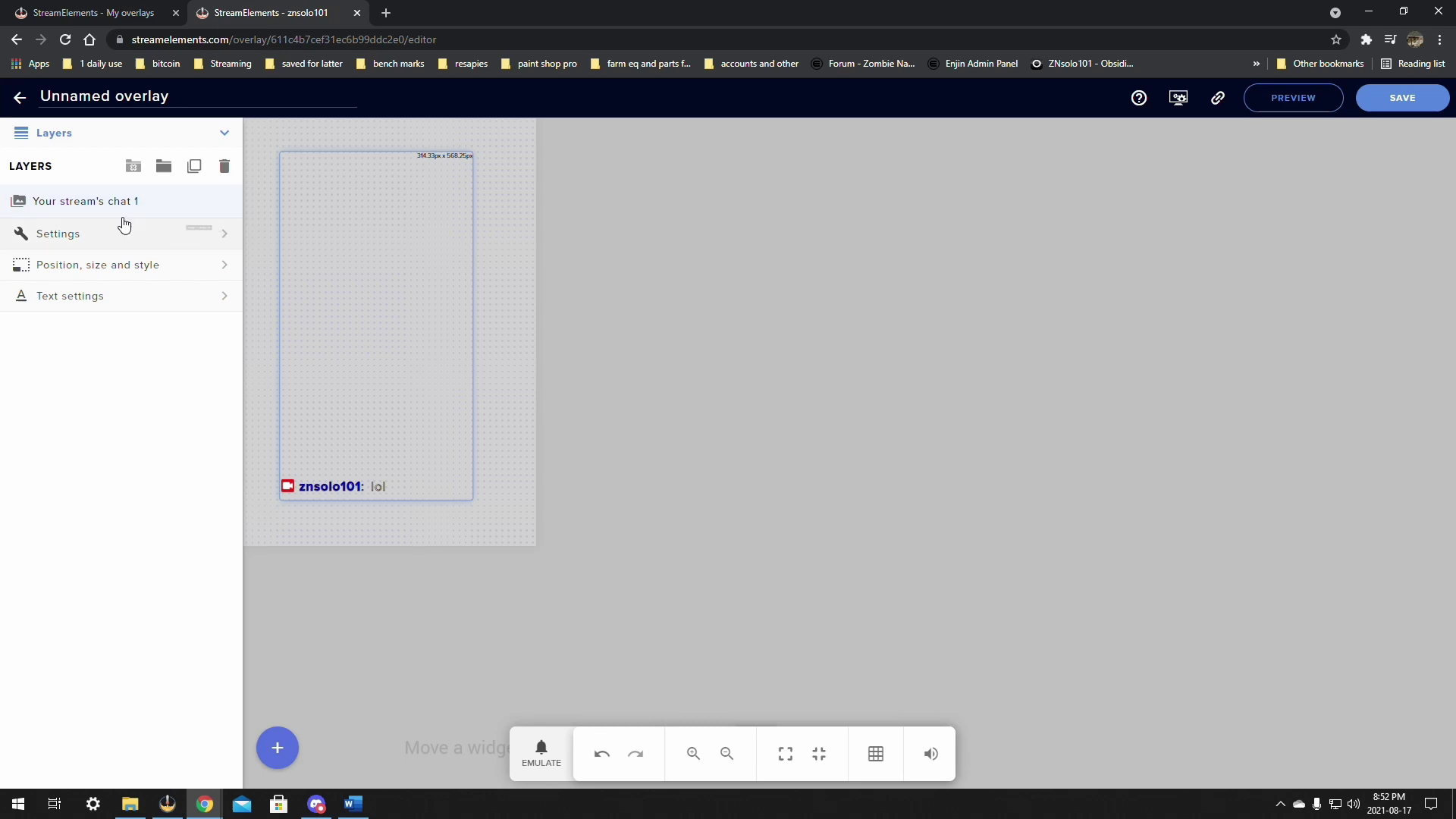
click(285, 750)
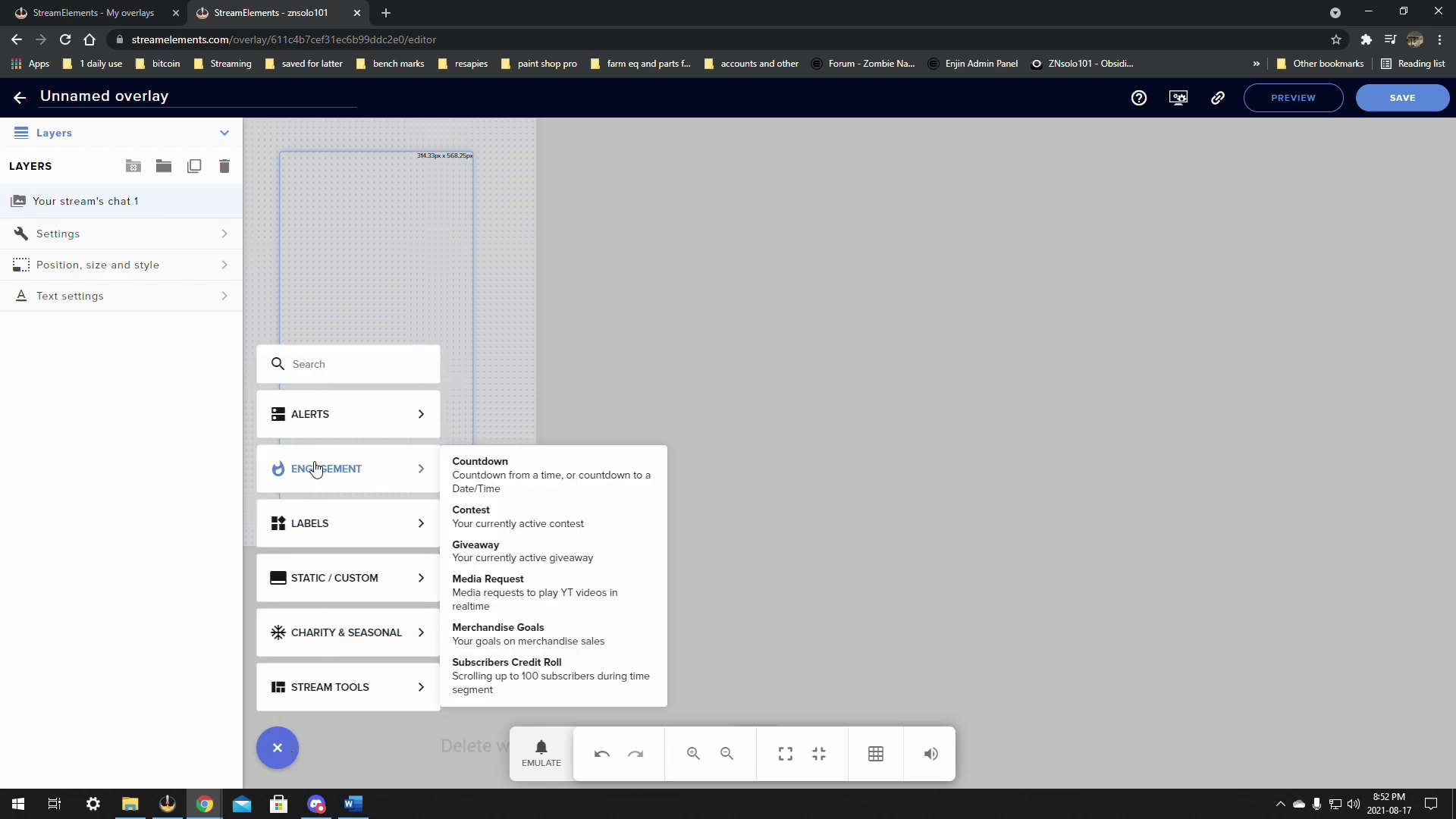
mouse_move(343, 537)
mouse_move(334, 588)
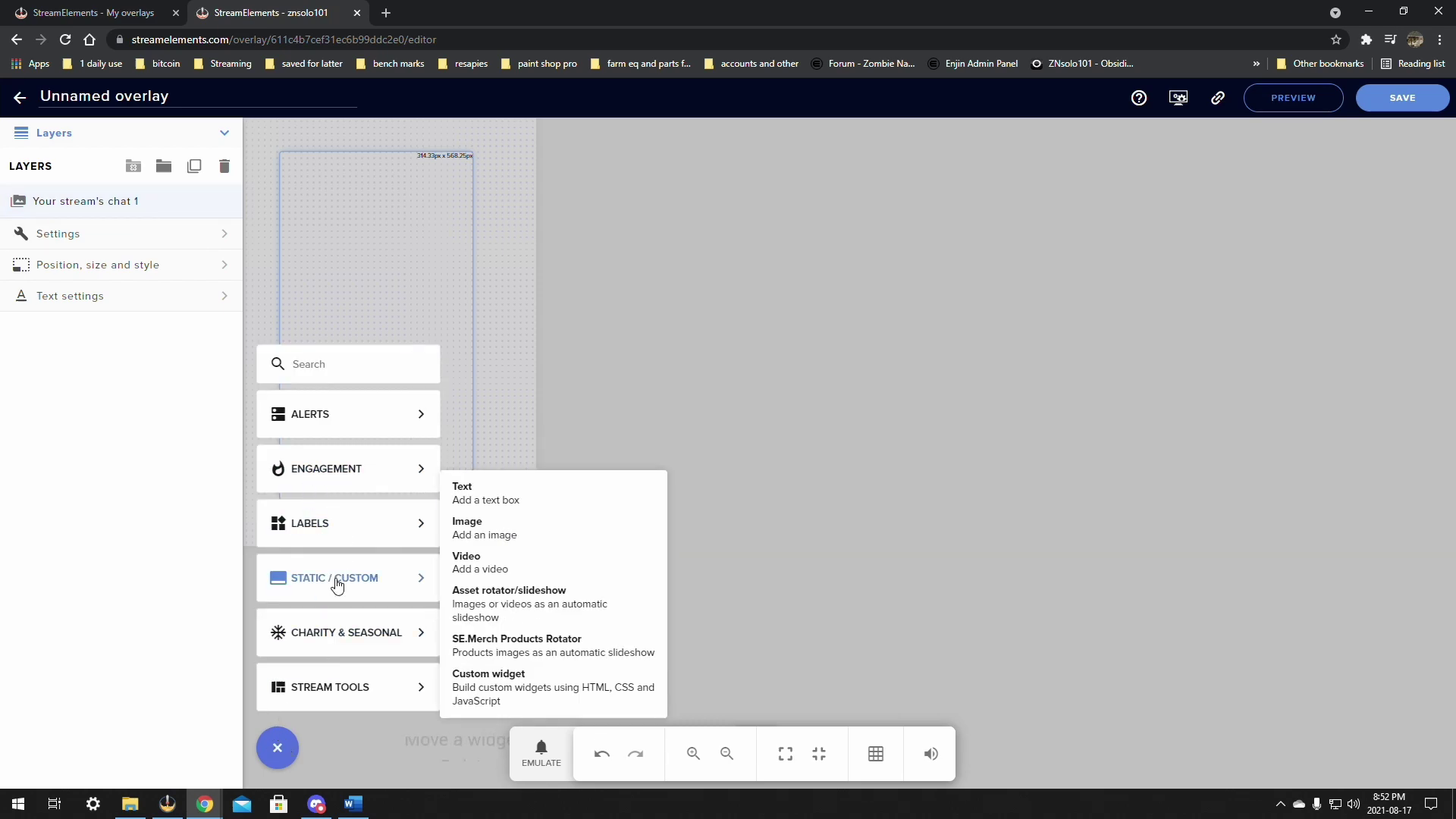
click(508, 535)
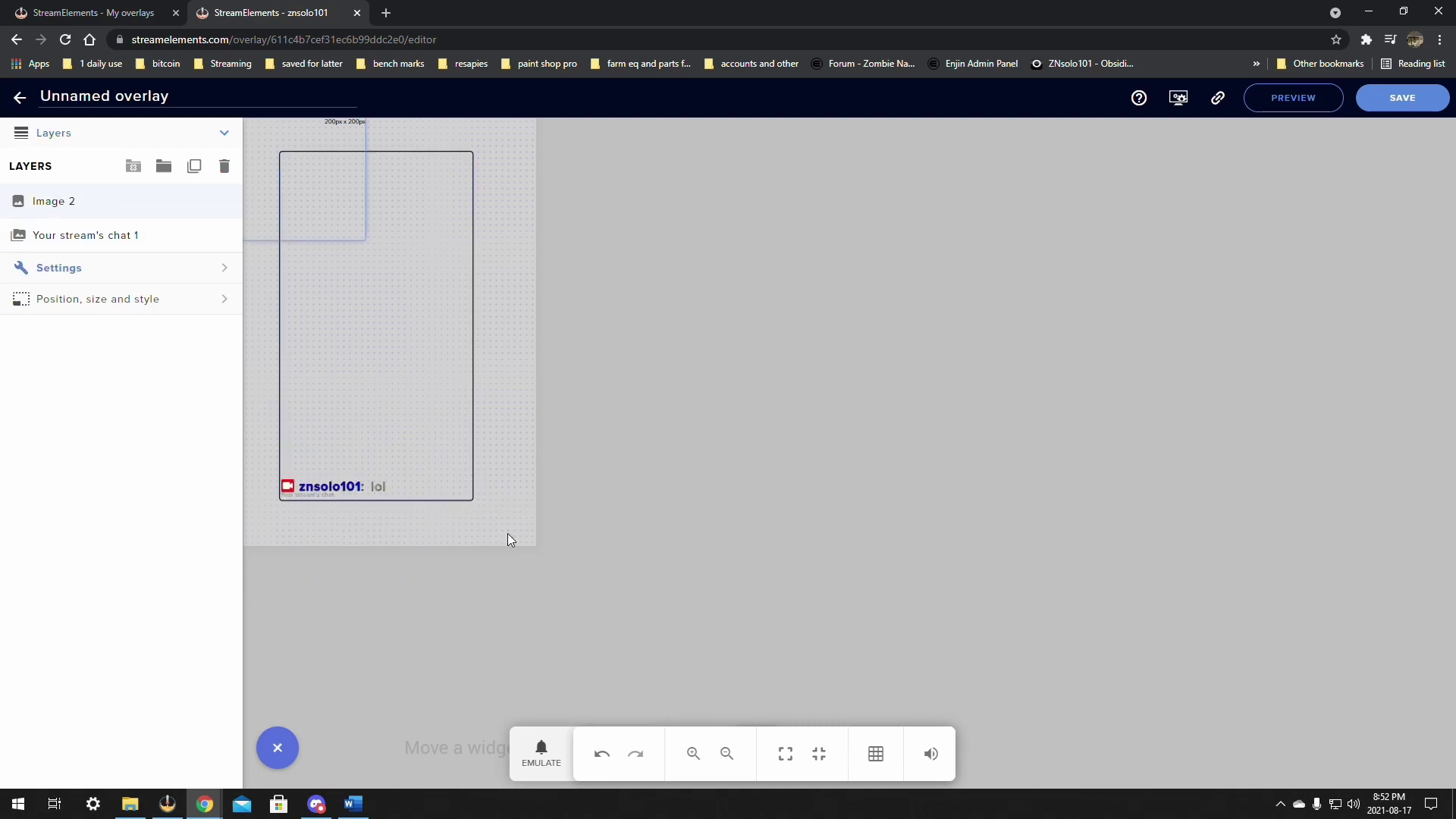
click(139, 195)
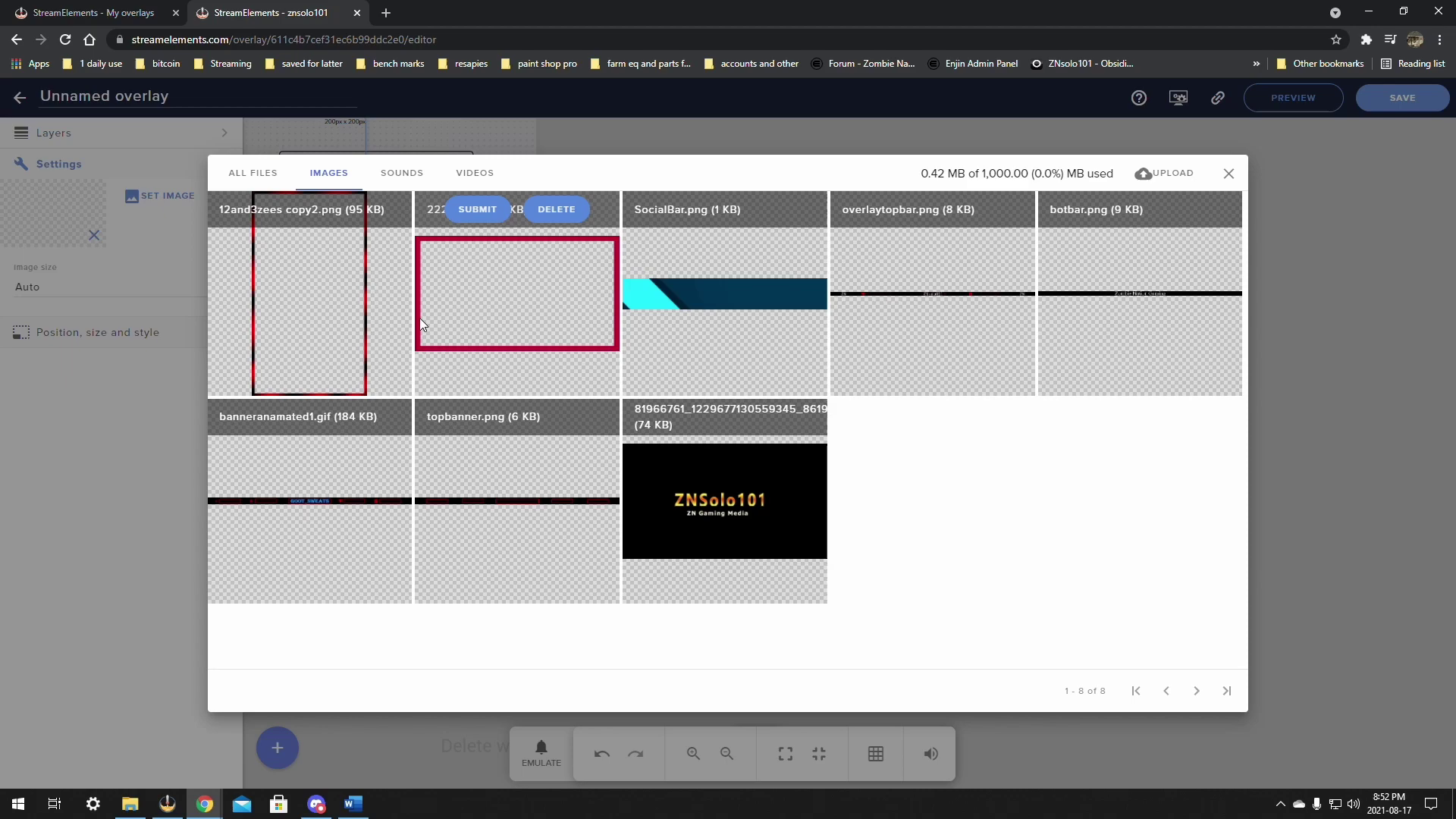
click(273, 214)
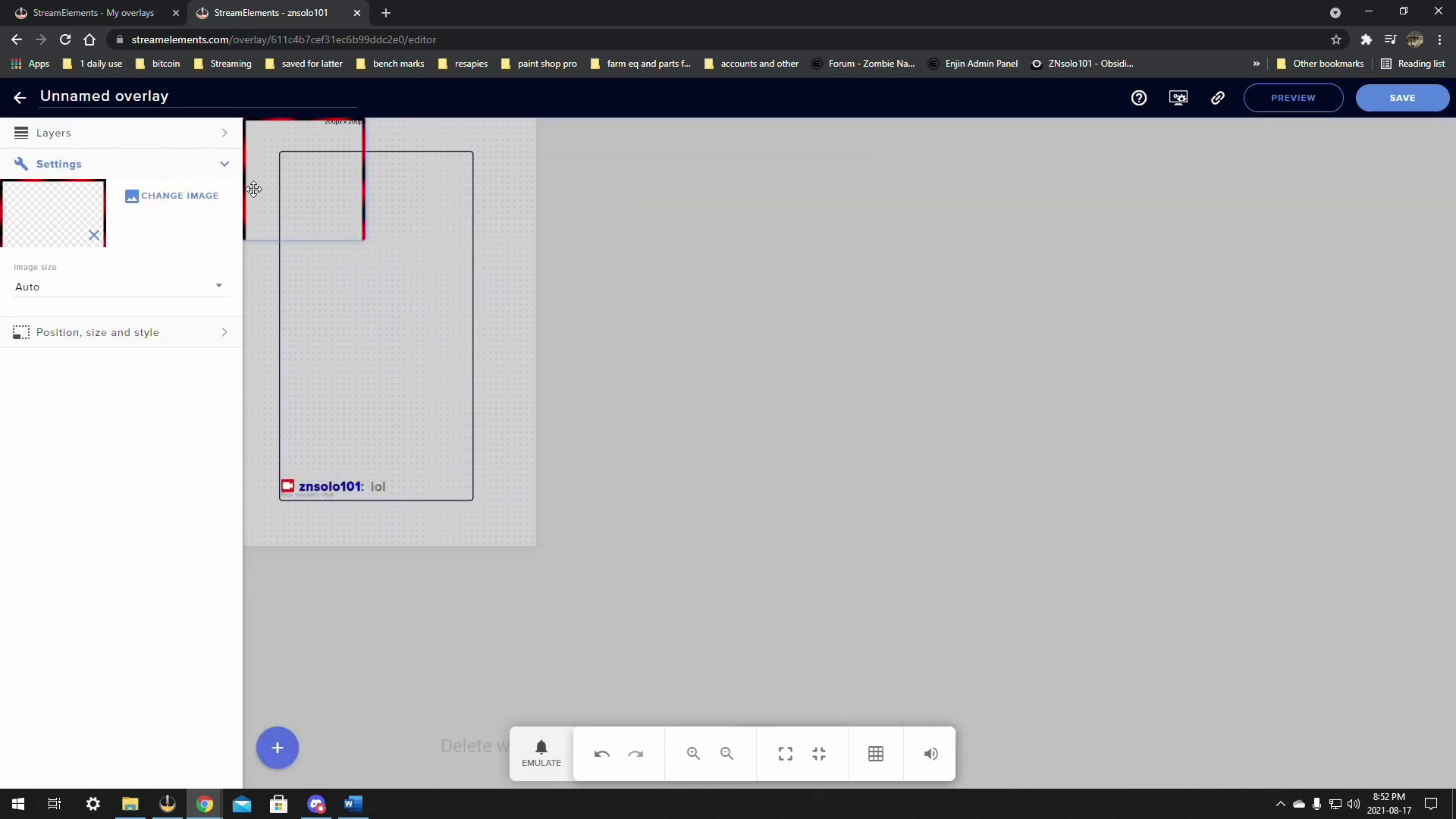
drag(358, 238, 476, 546)
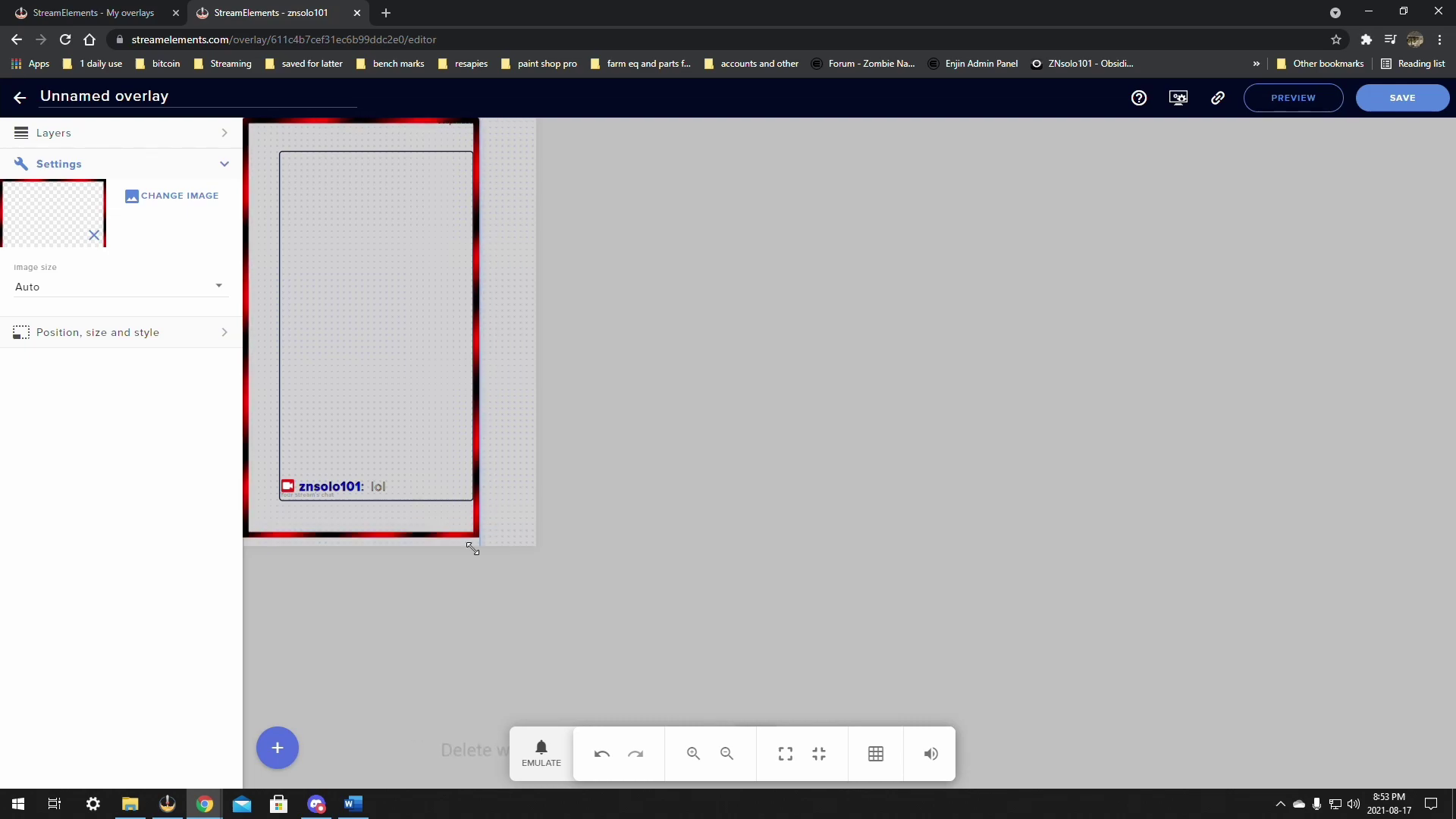
drag(355, 123, 371, 126)
Move and stretch the chat widget to fit inside the red frame.
drag(360, 210, 327, 208)
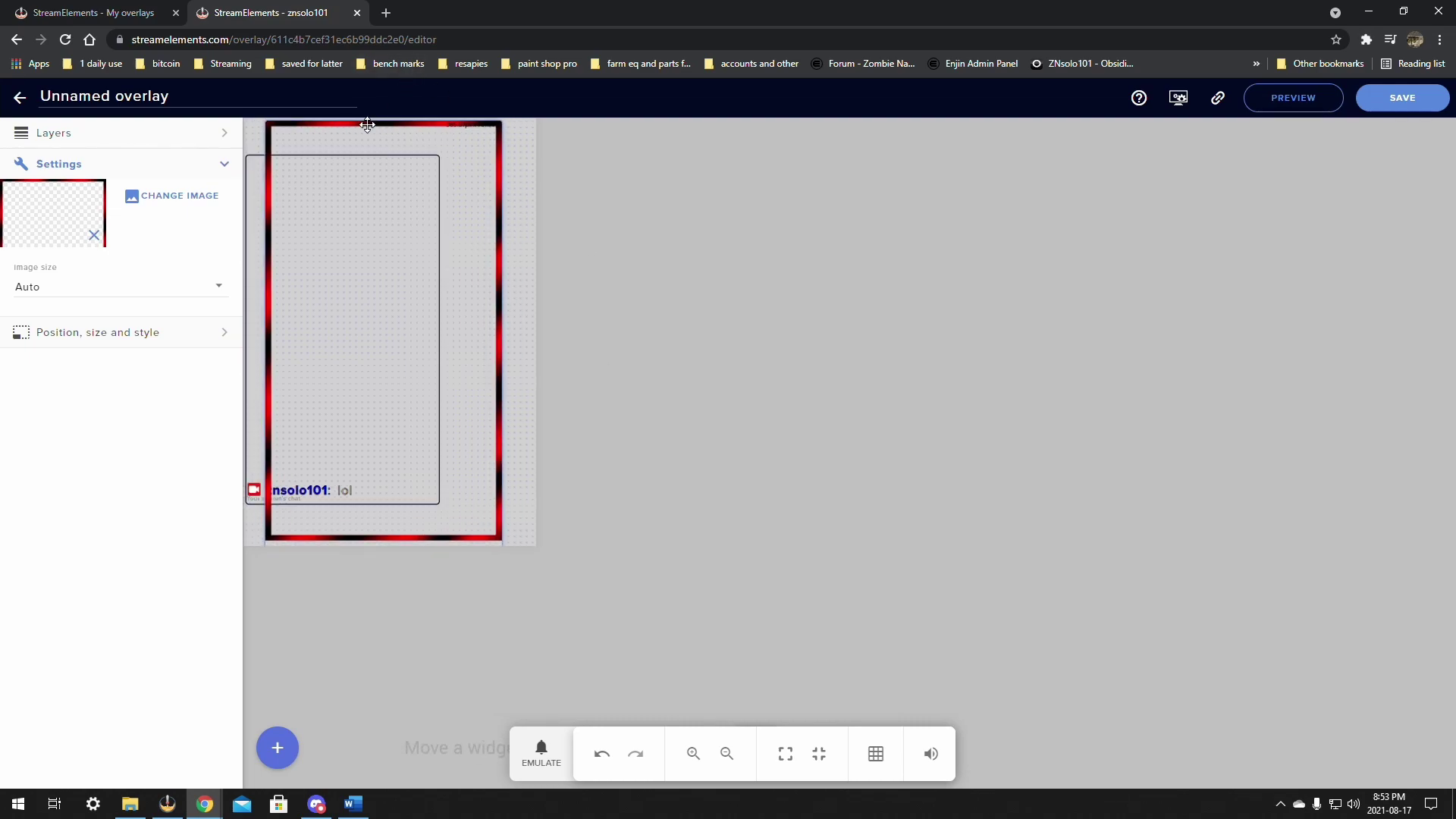
drag(258, 151, 258, 127)
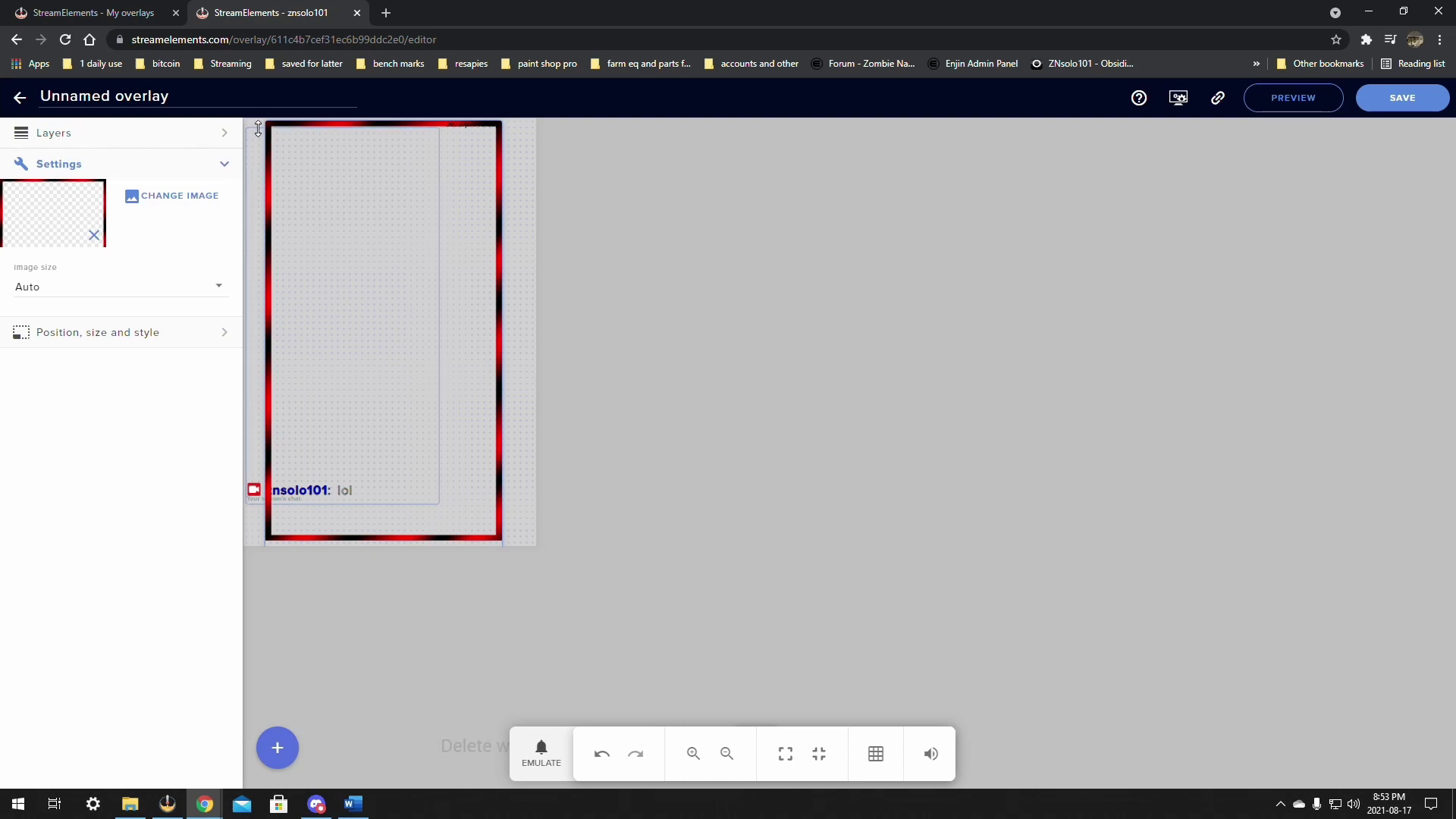
drag(258, 503, 258, 526)
drag(252, 170, 326, 179)
click(500, 201)
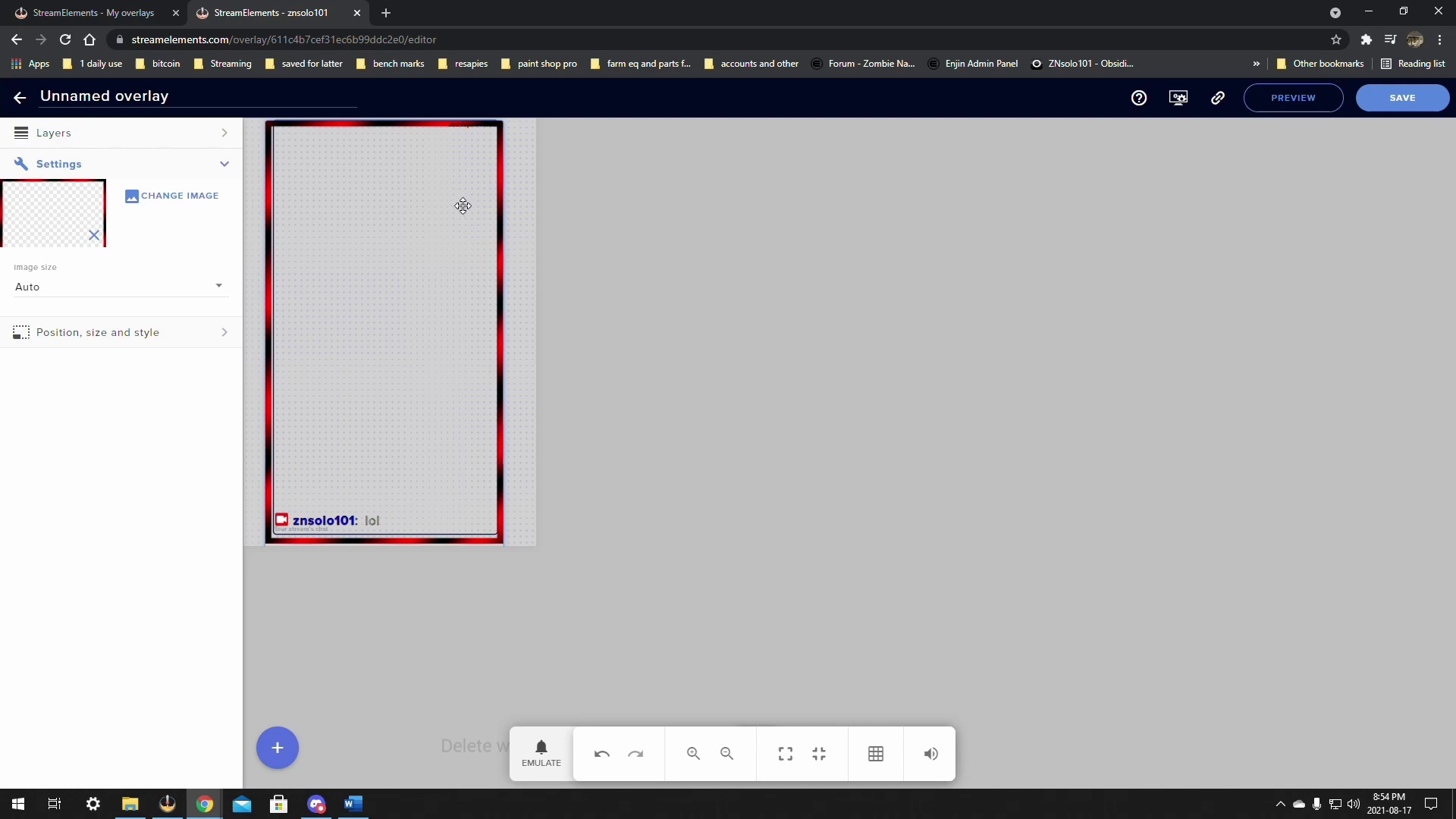
Save the overlay as 'chat overlay' and copy its link.
click(1402, 97)
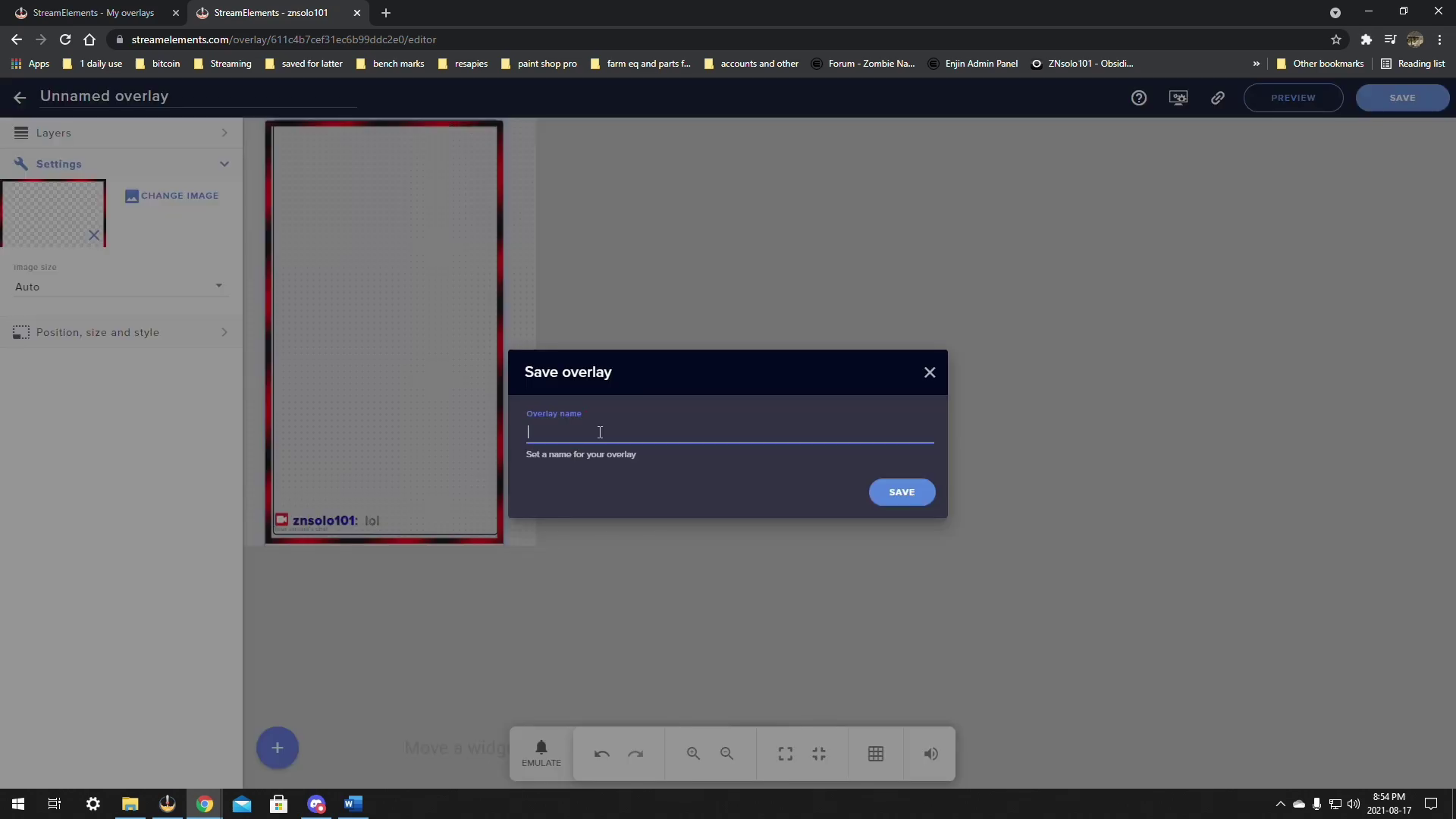
text(chatoverlay)
click(907, 497)
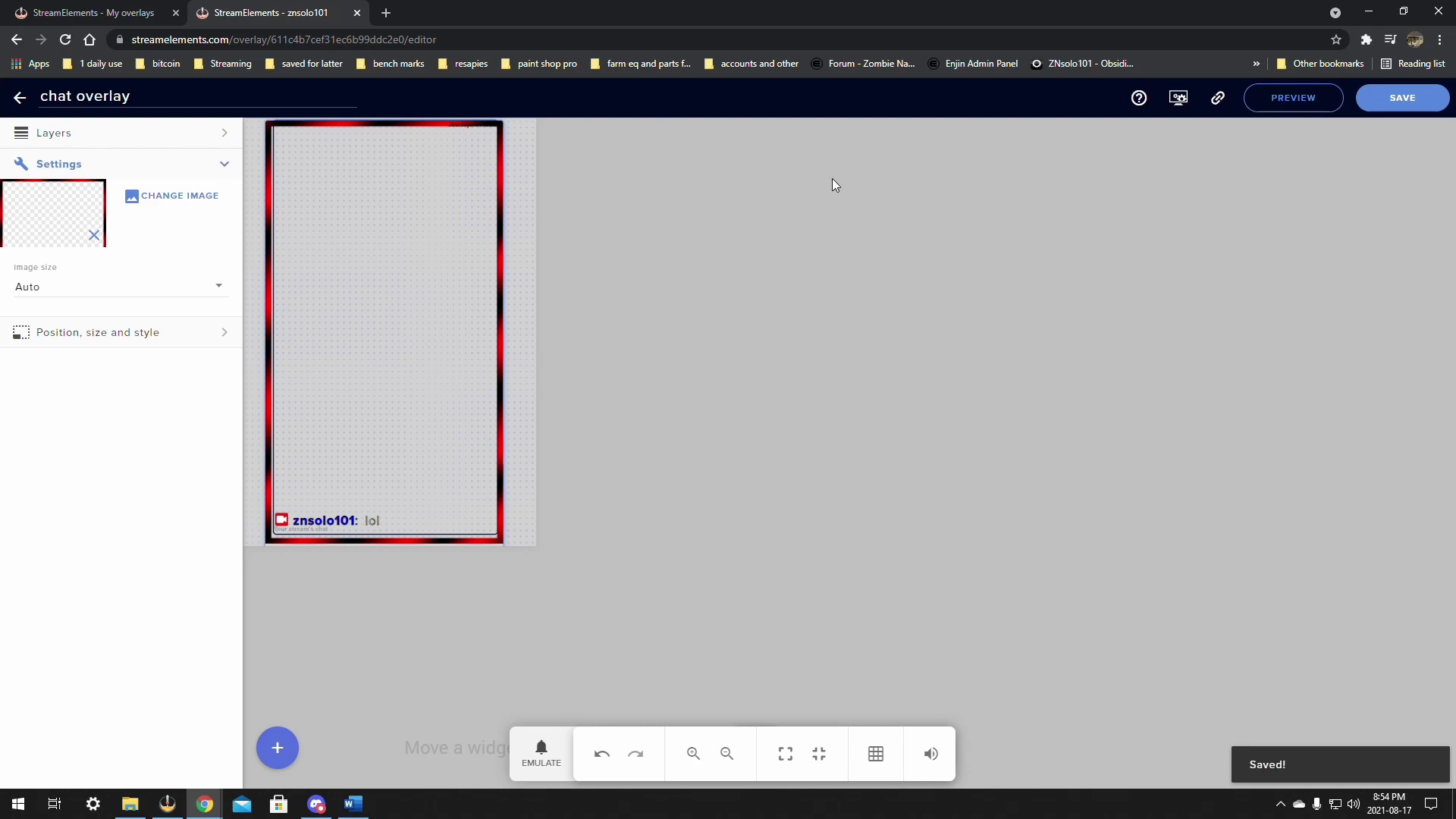
click(1217, 101)
In OBS, remove the existing Browser source from the scene.
click(169, 805)
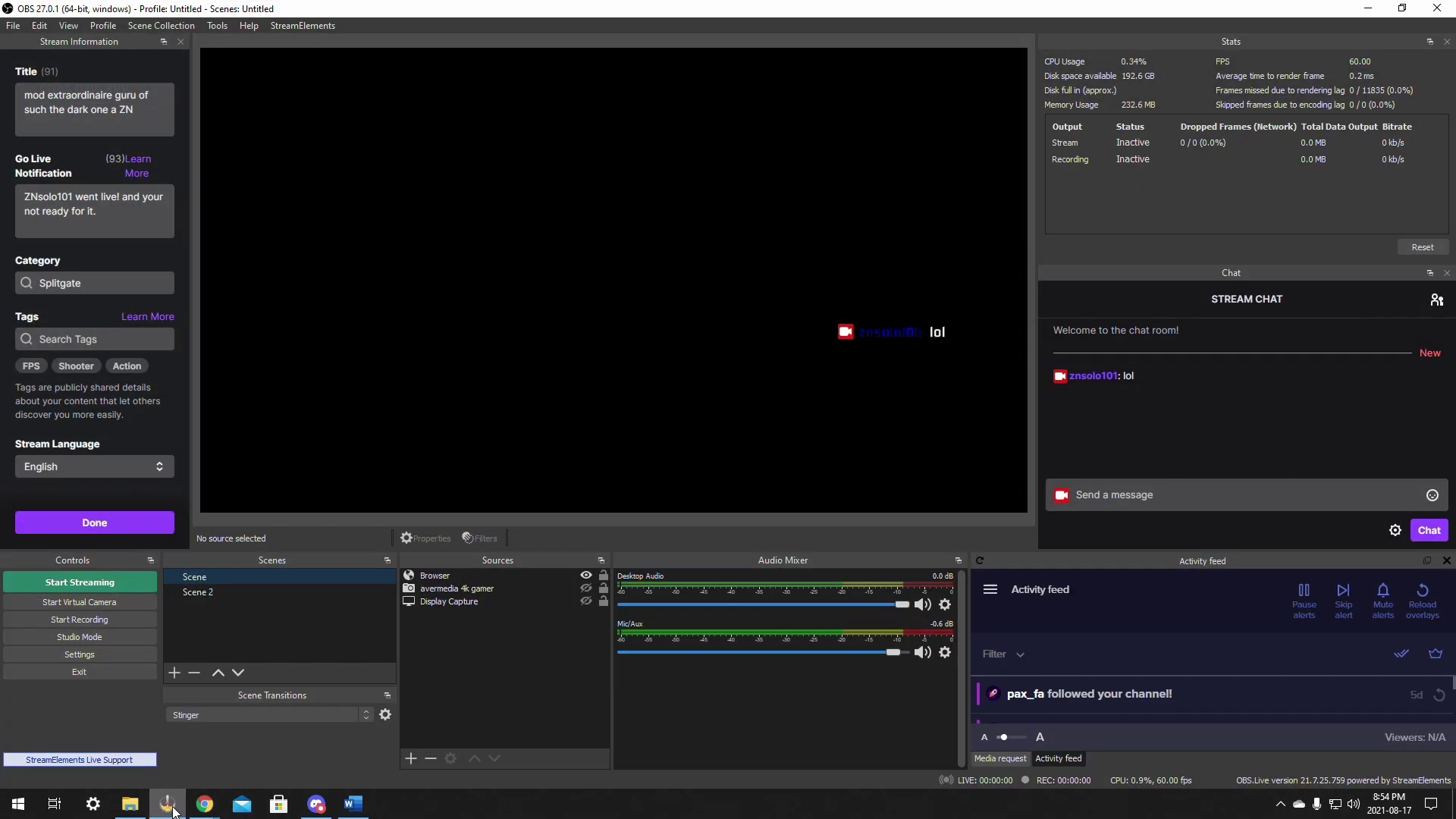
click(433, 576)
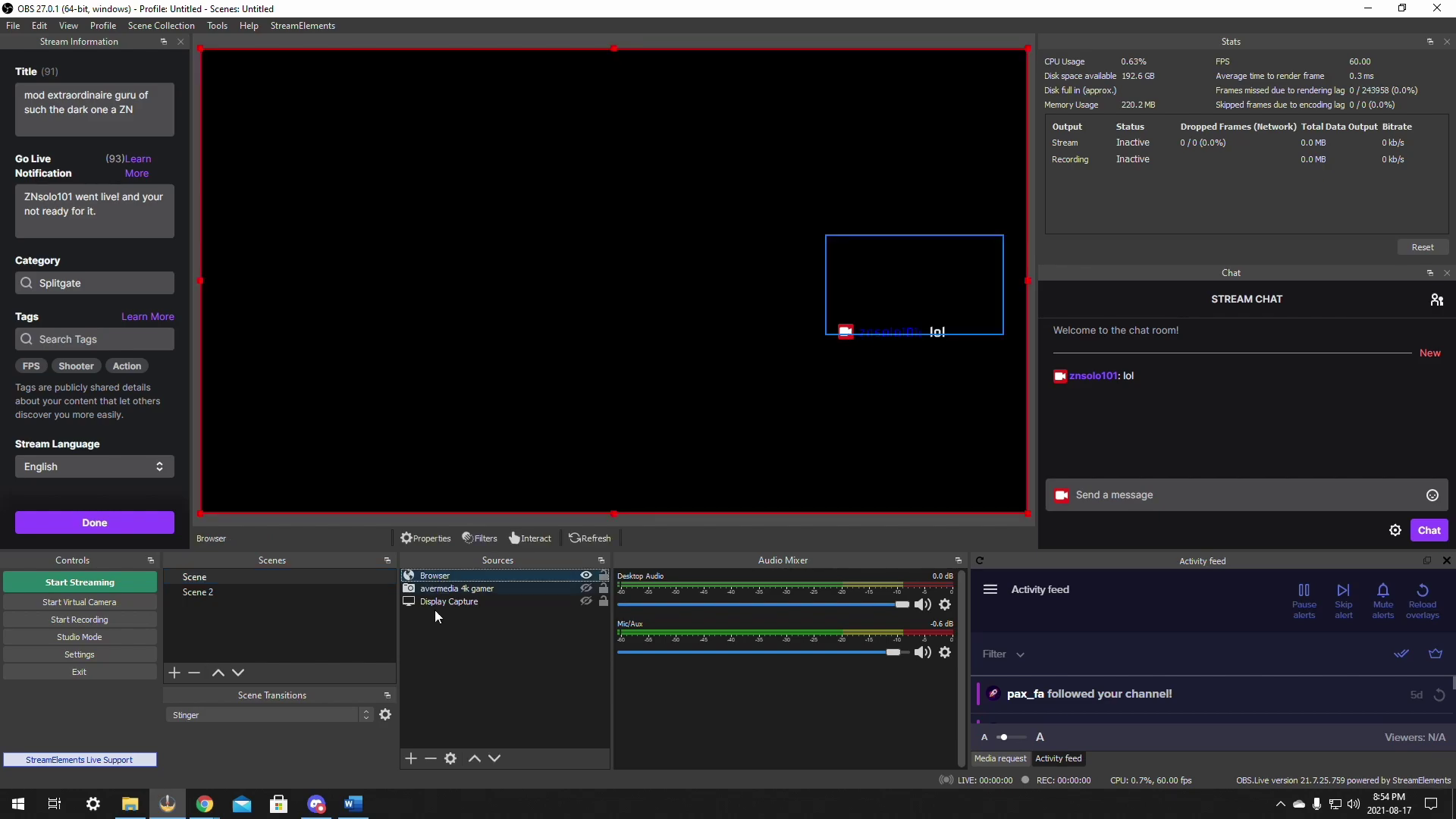
click(430, 758)
click(768, 424)
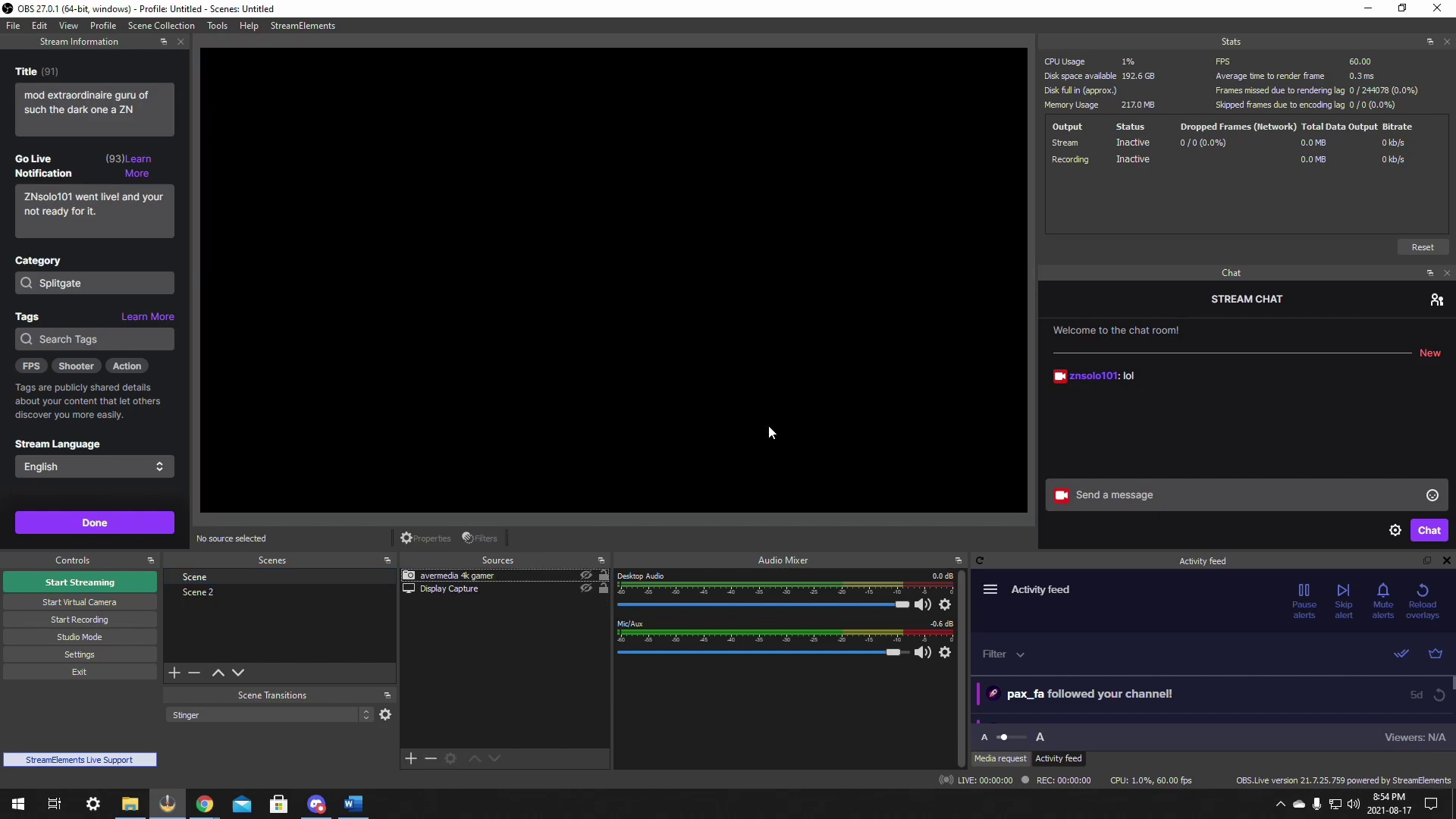
Add a Browser source with the pasted overlay URL, width 480 and height 700.
click(409, 758)
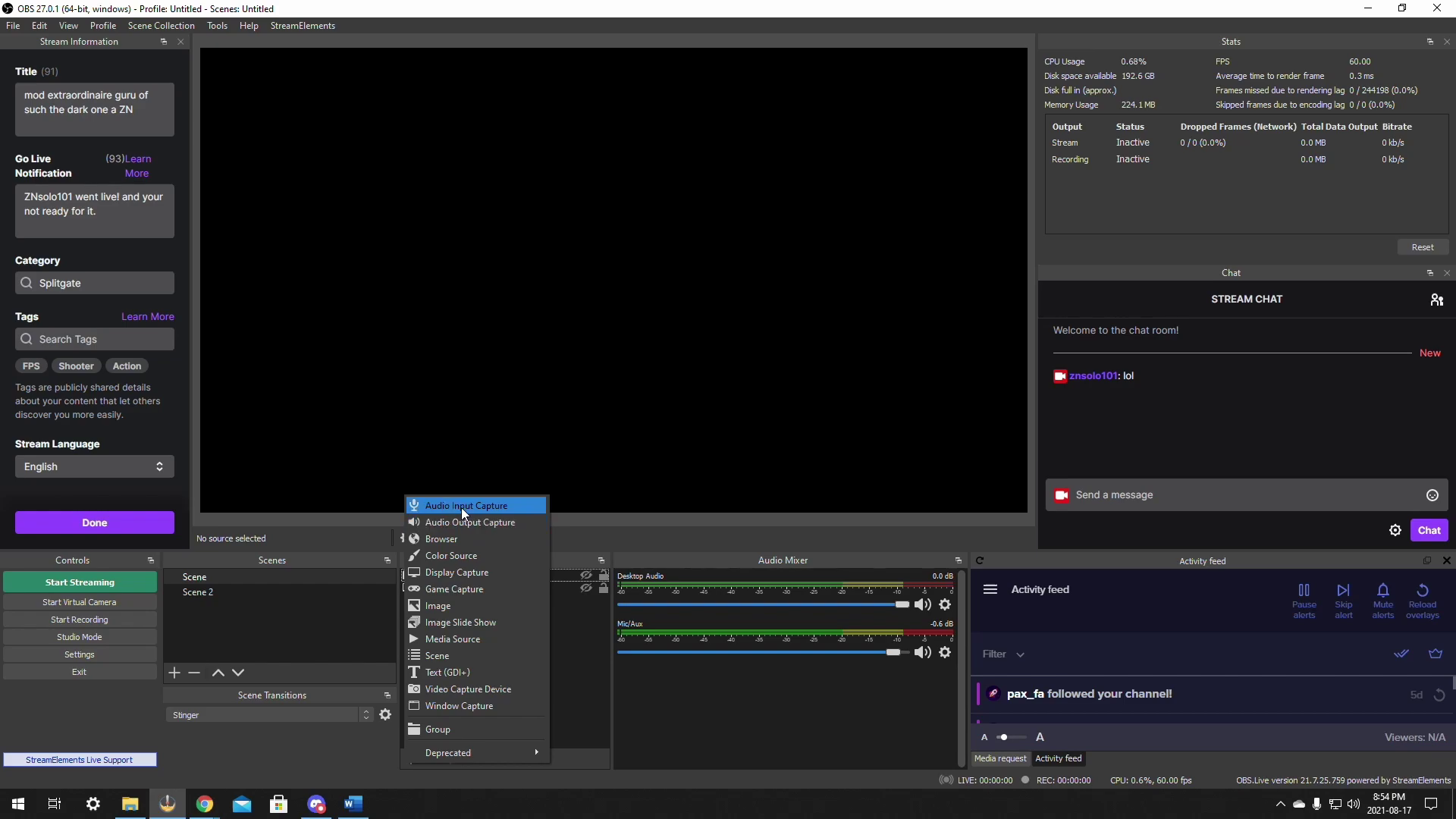
click(456, 538)
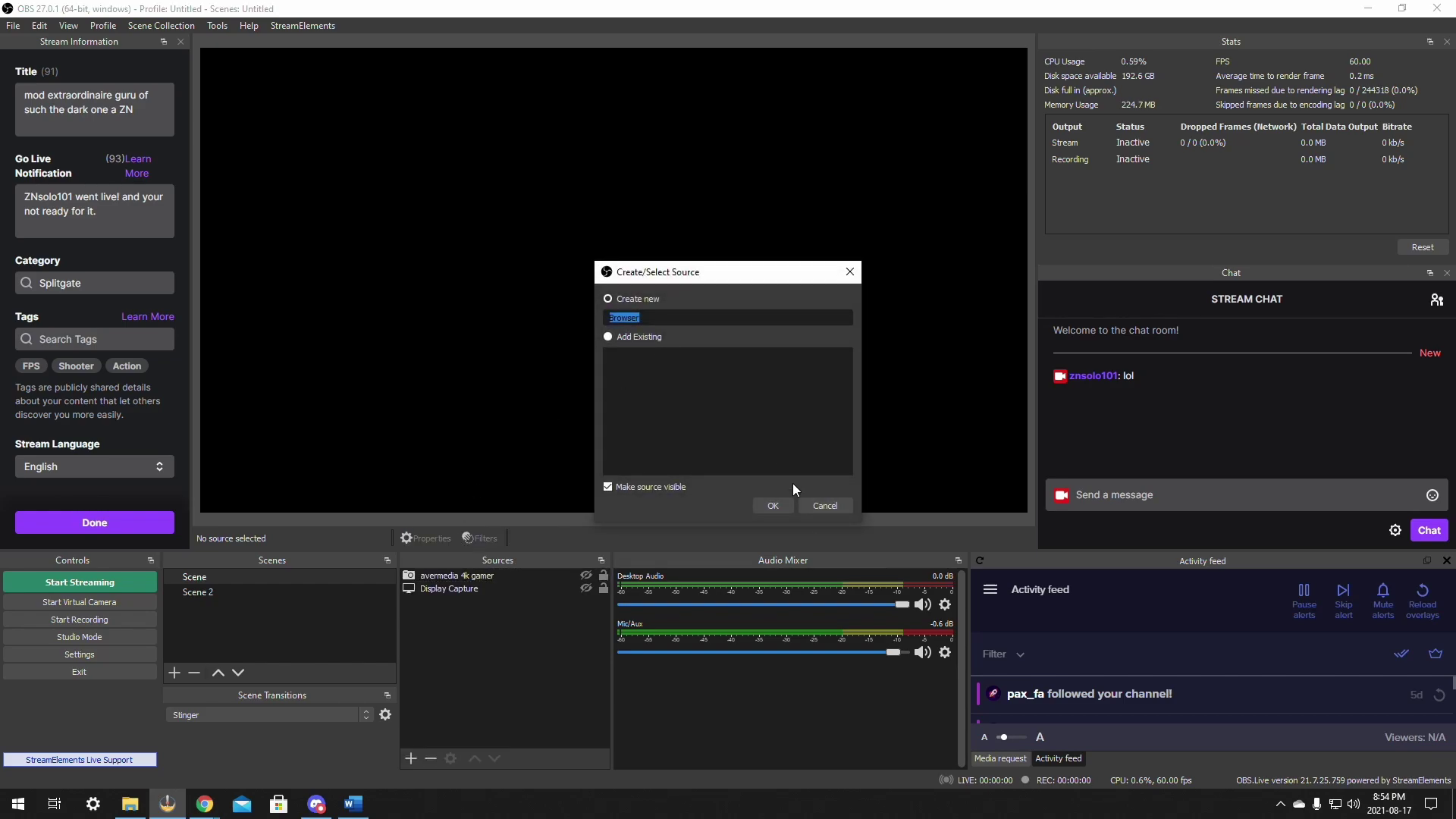
click(772, 506)
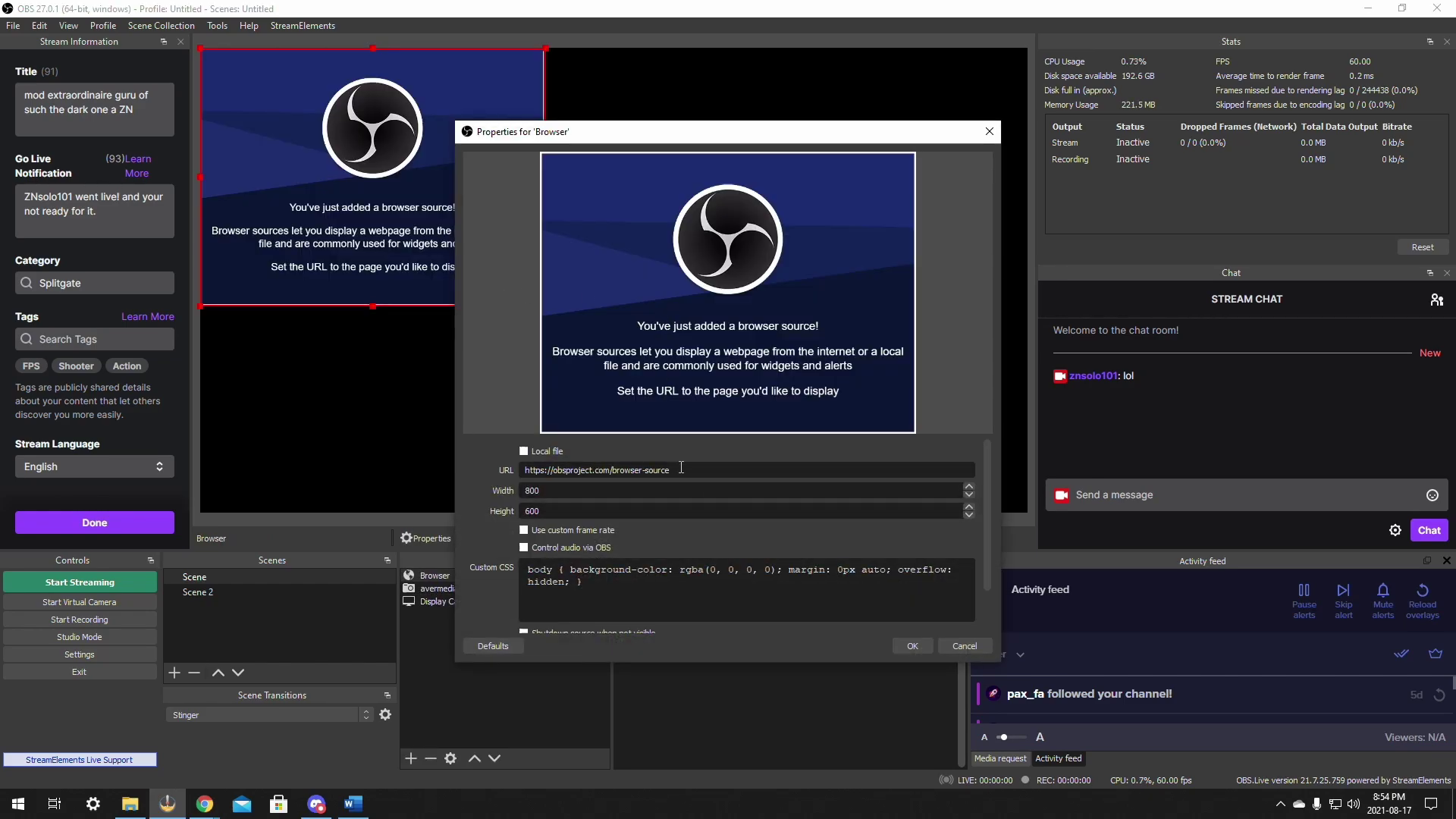
drag(681, 467, 514, 470)
key(ctrl+v)
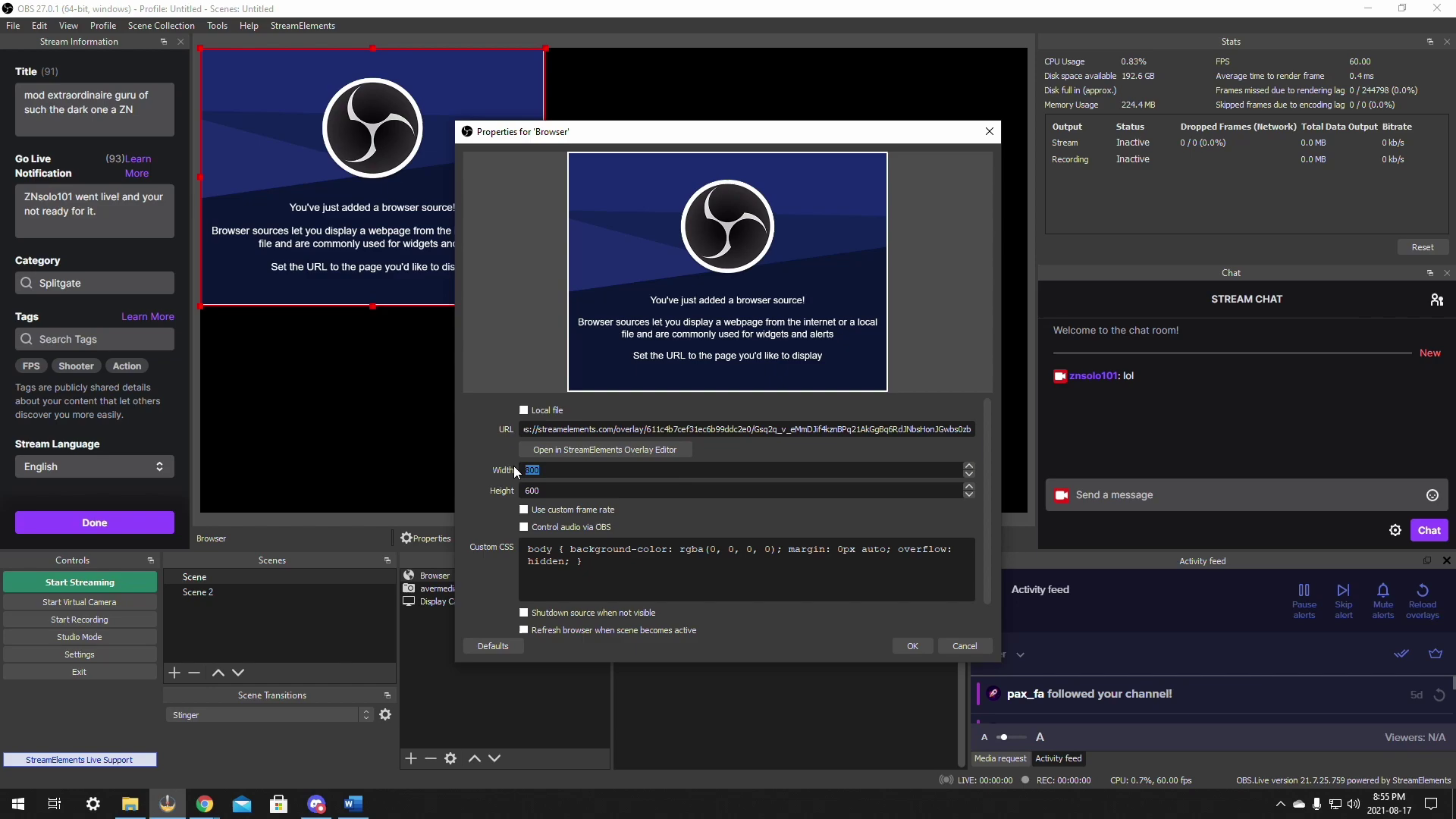
text(480)
click(556, 489)
drag(555, 489, 521, 496)
text(700)
click(920, 643)
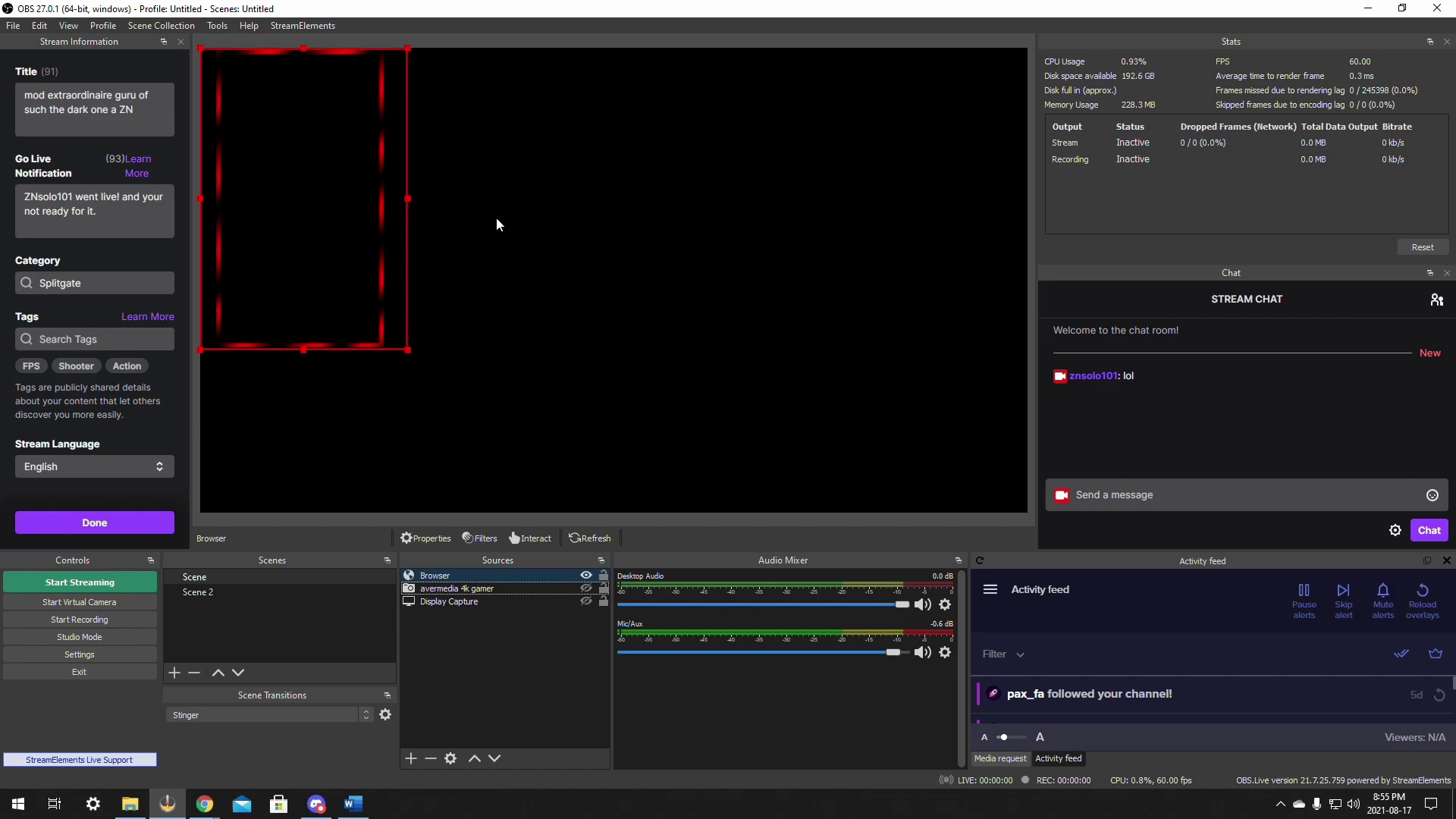
Move the chat overlay to the canvas's right side and toggle layer visibility to check it.
drag(282, 159, 900, 230)
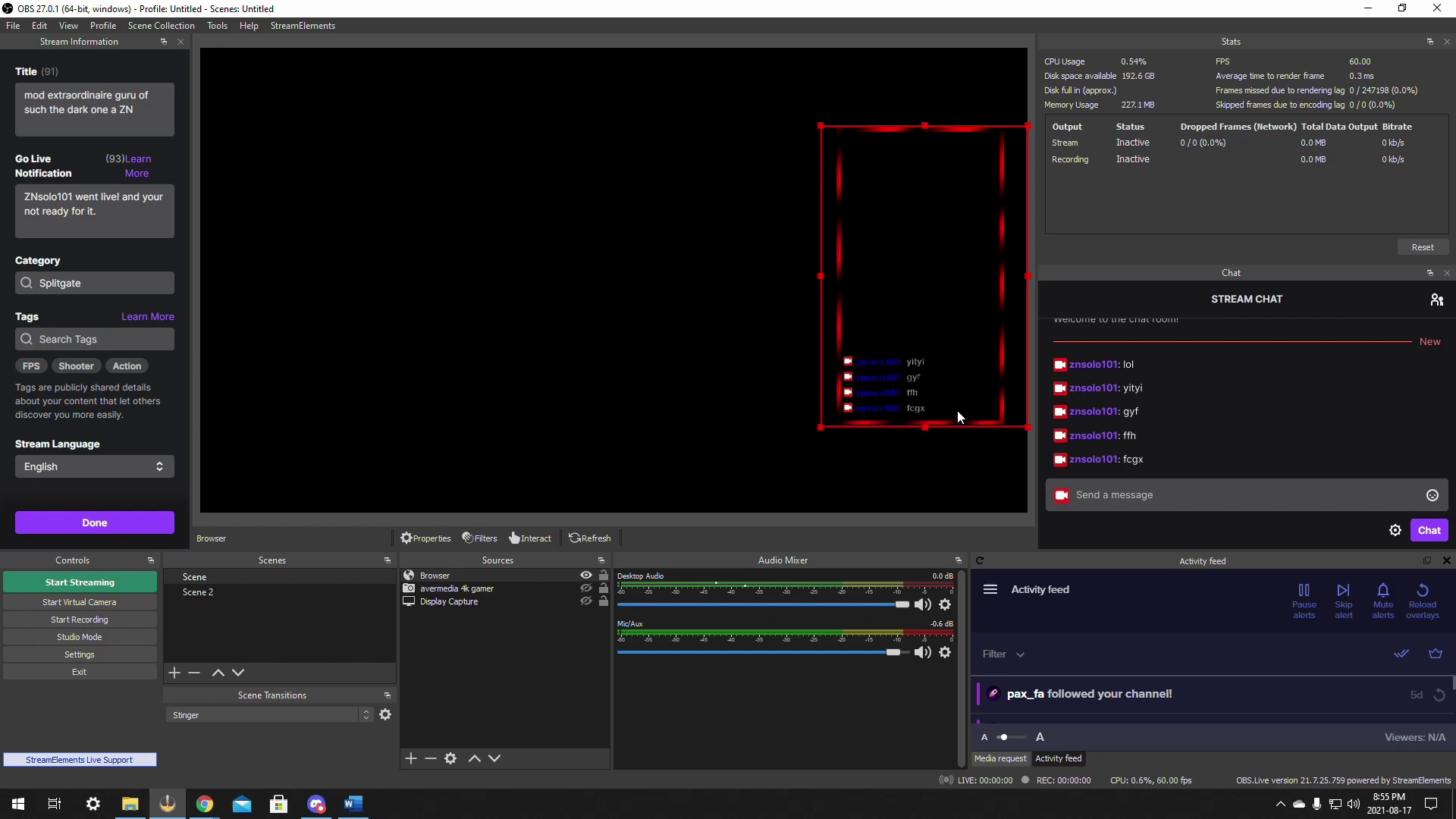
click(586, 602)
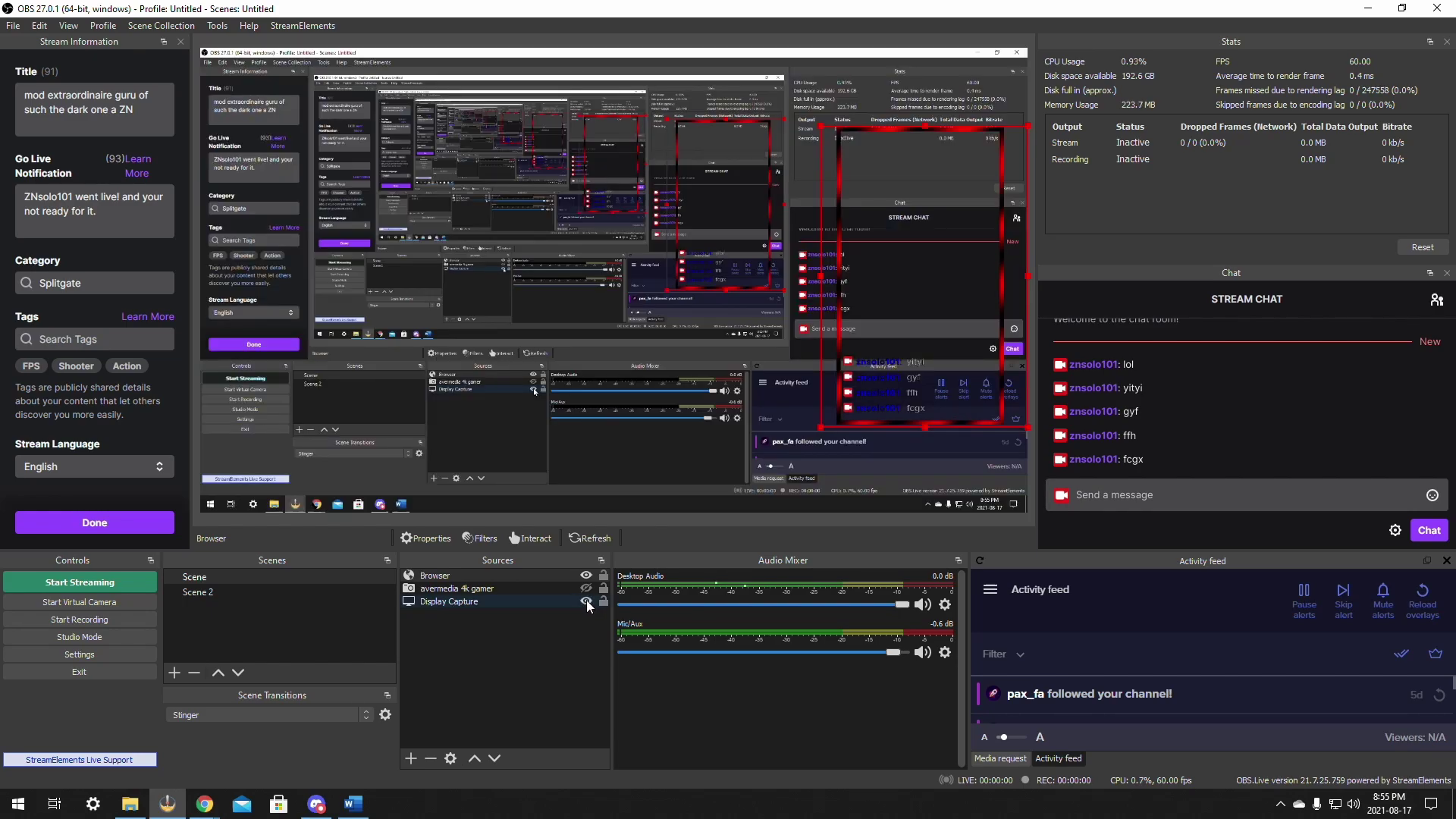
click(586, 602)
click(586, 602)
click(586, 602)
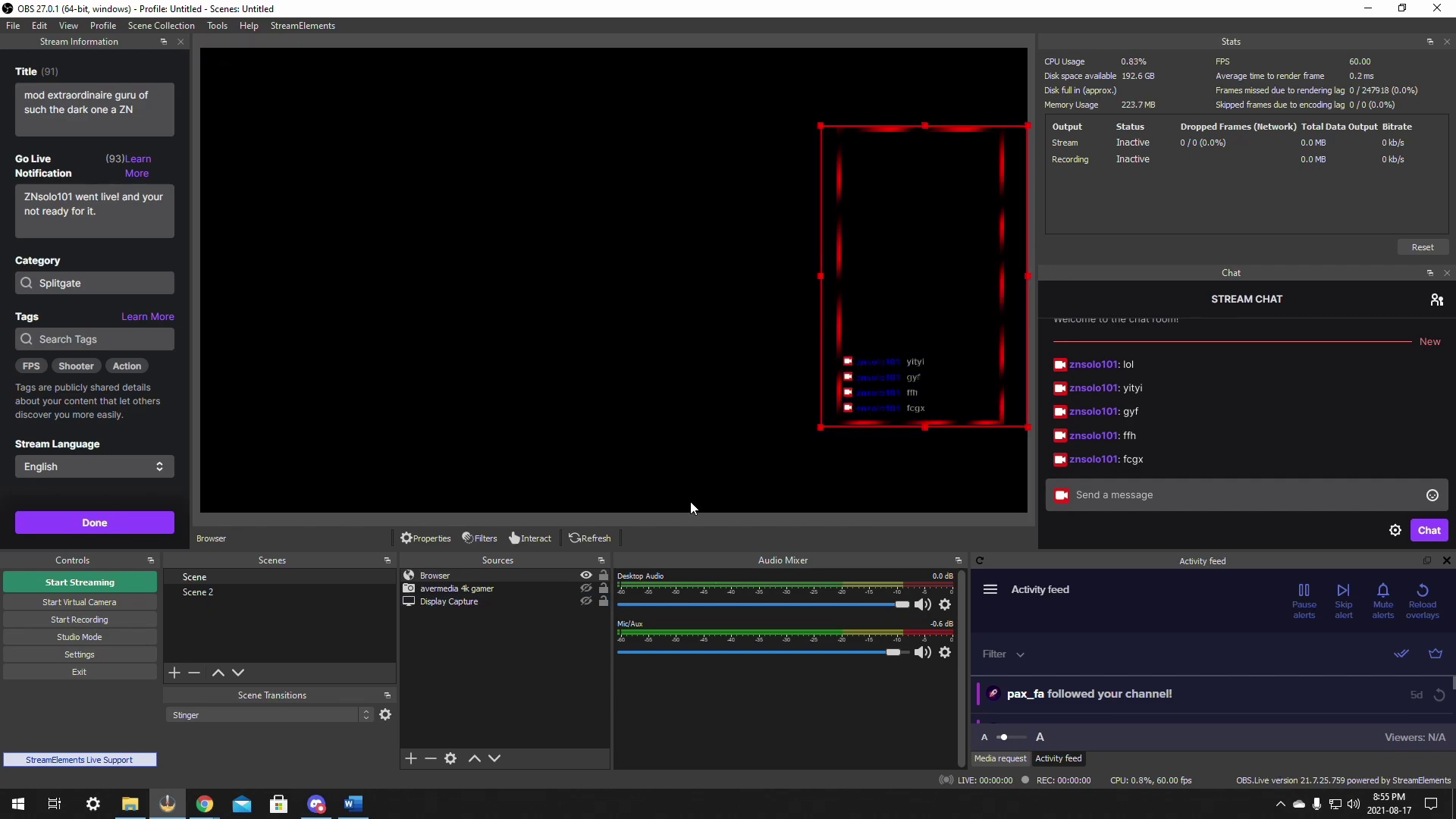
click(586, 575)
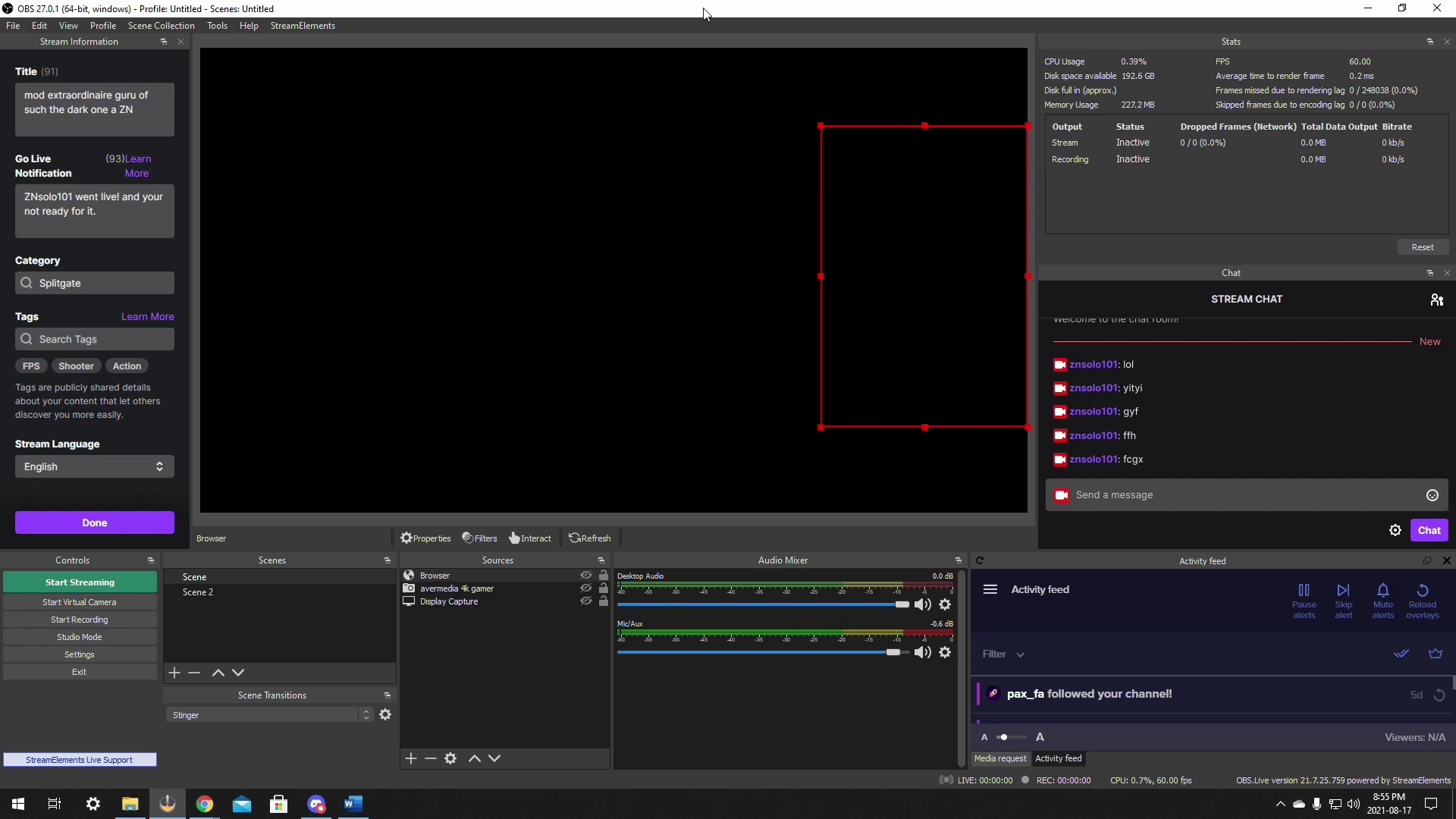
In a new overlay, place an enlarged stream chat widget on the right and theme it White chat.
click(1368, 8)
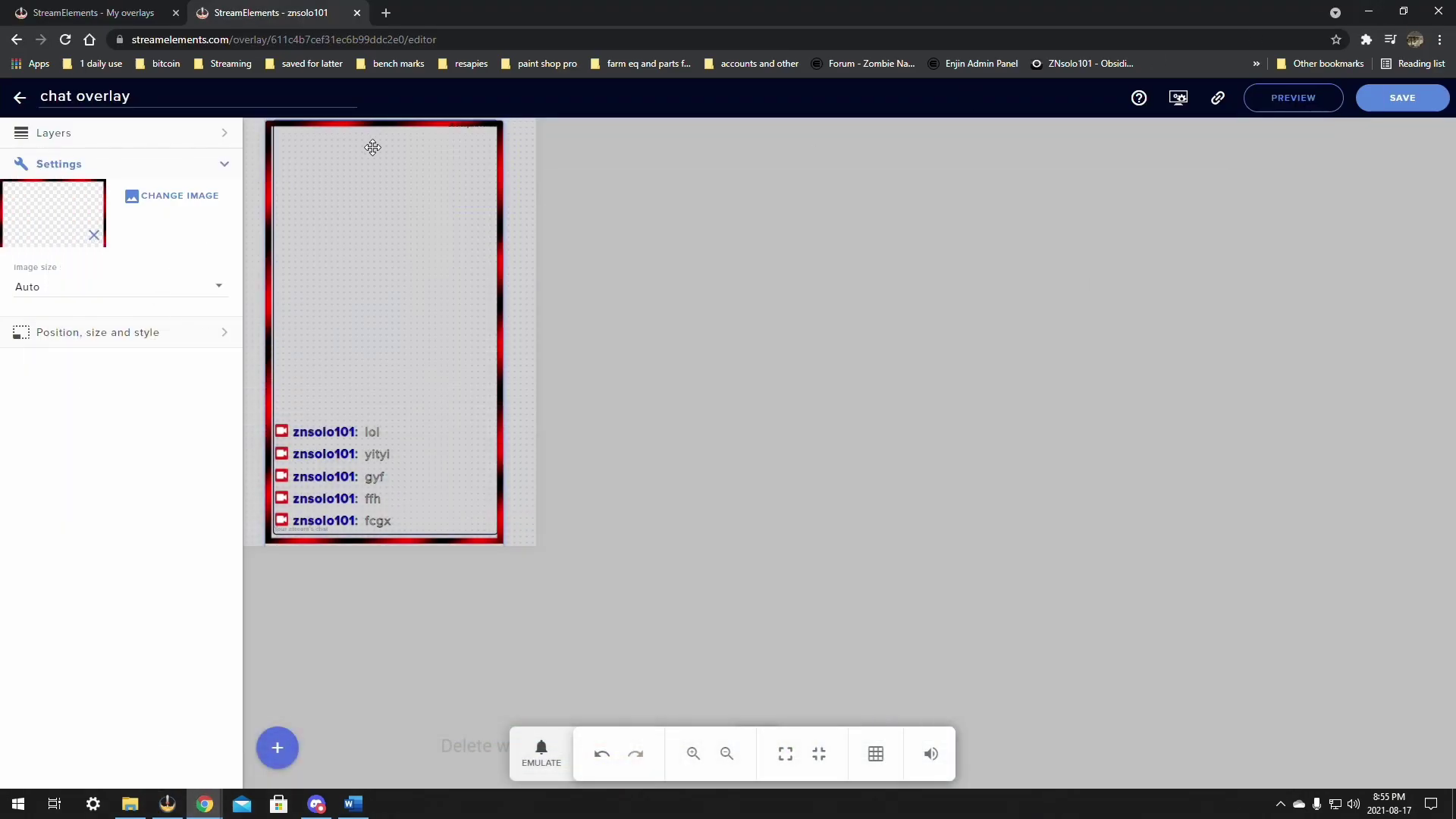
click(19, 99)
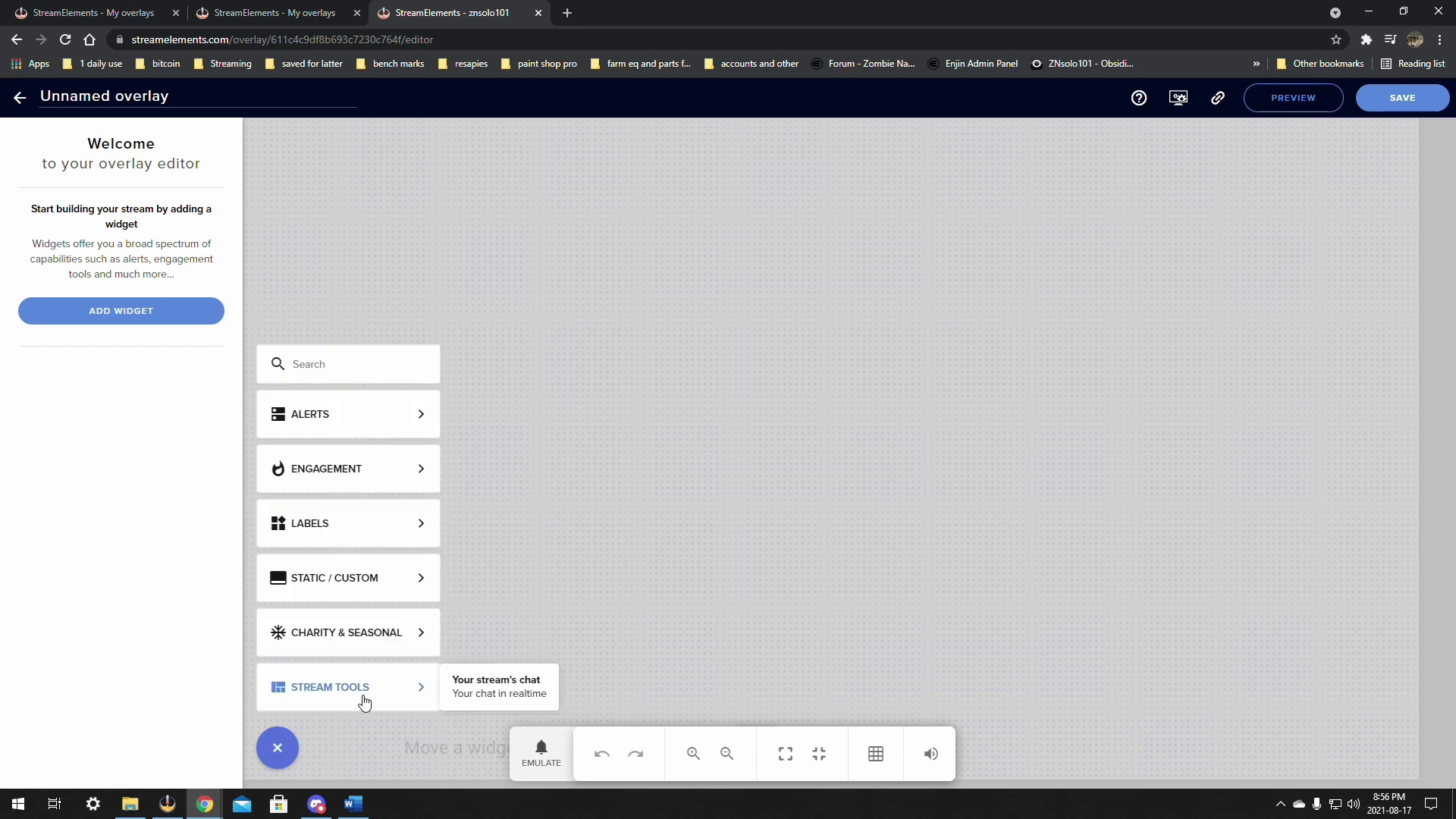
click(502, 682)
drag(317, 194, 1277, 341)
drag(1202, 511, 1134, 613)
mouse_move(1244, 501)
mouse_down()
mouse_move(1241, 478)
mouse_move(1153, 526)
mouse_move(1238, 492)
mouse_up()
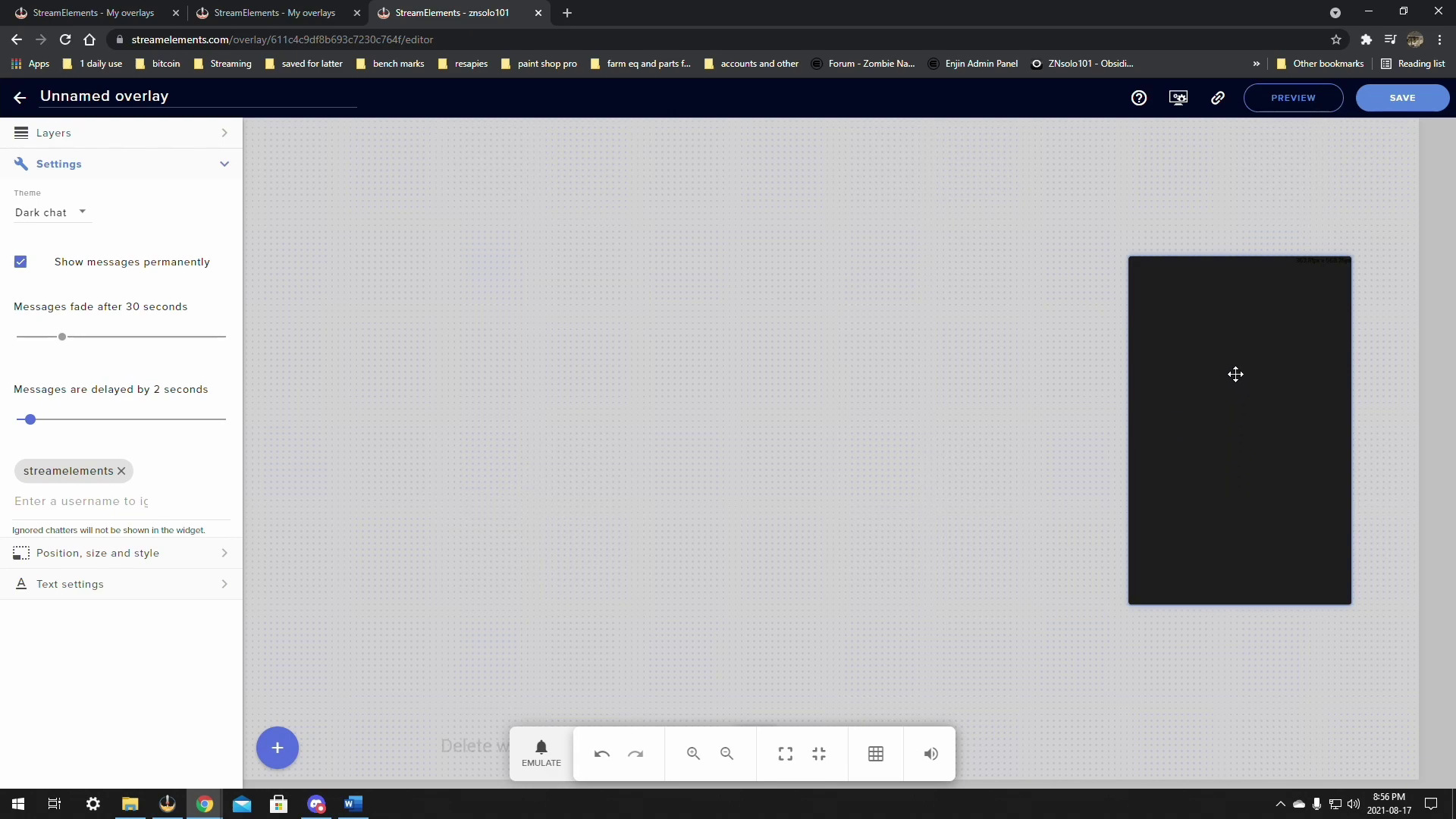
click(73, 224)
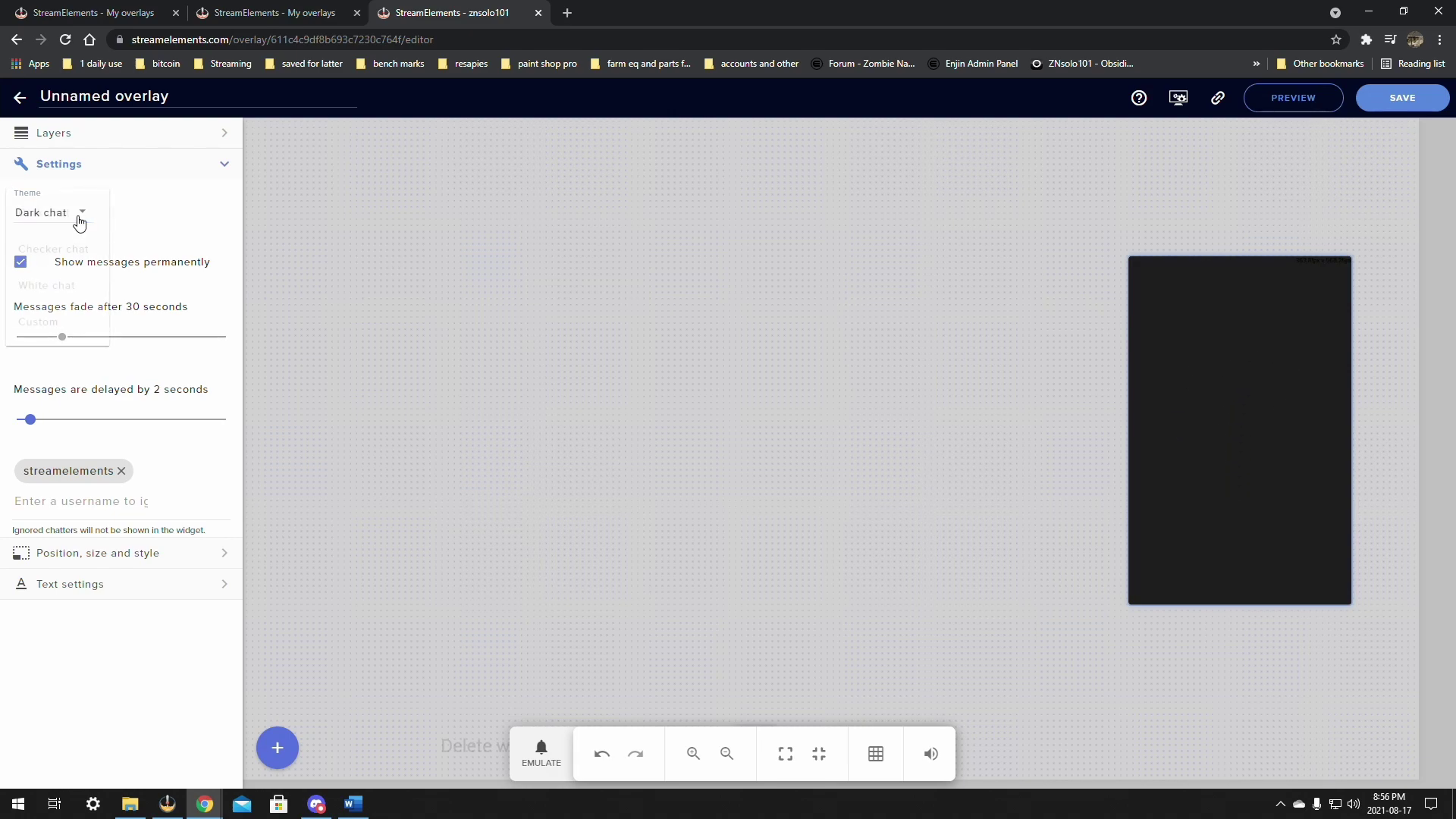
click(47, 286)
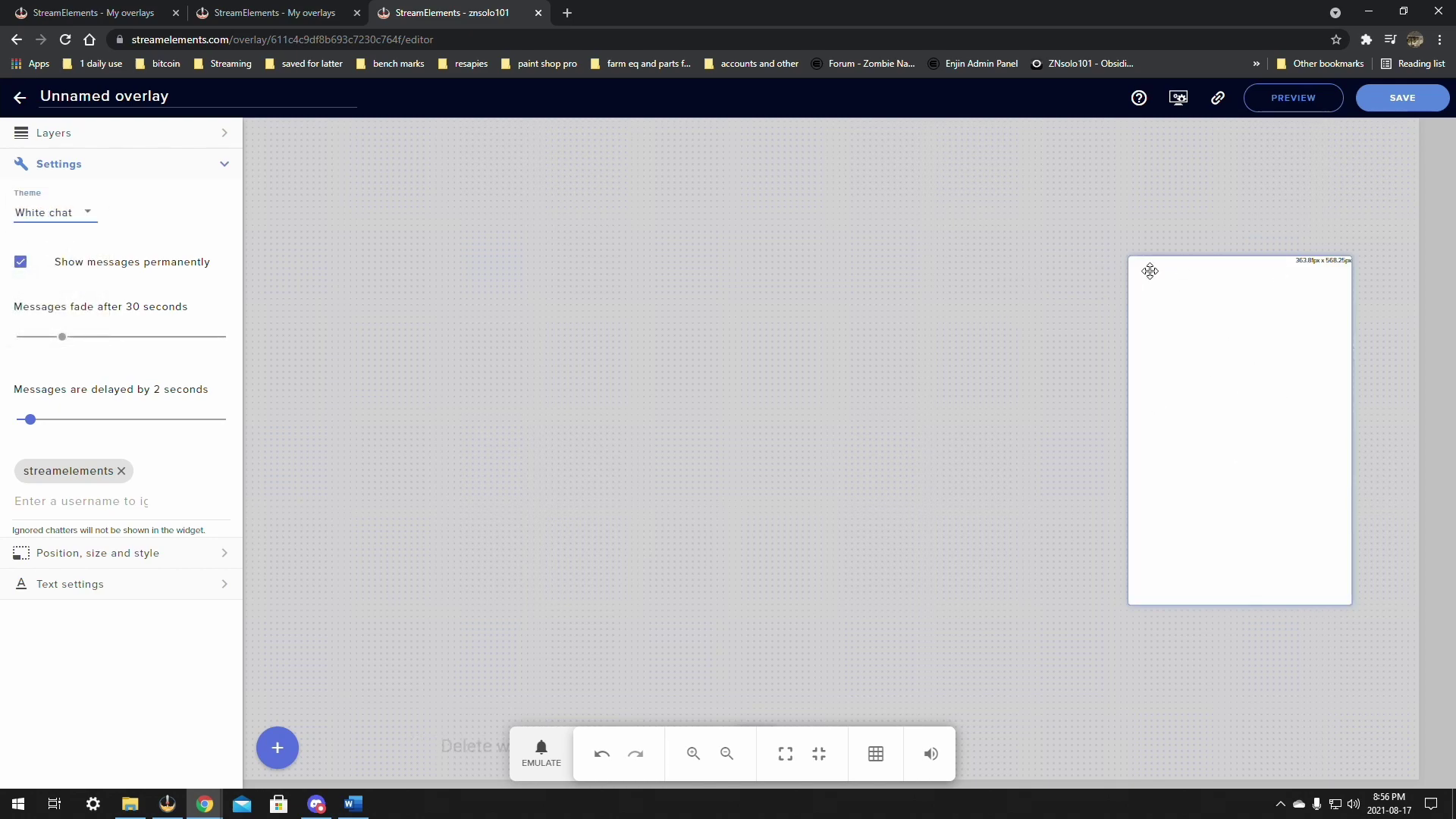
Add an image widget using the red-bordered image from the uploads.
click(104, 141)
click(277, 747)
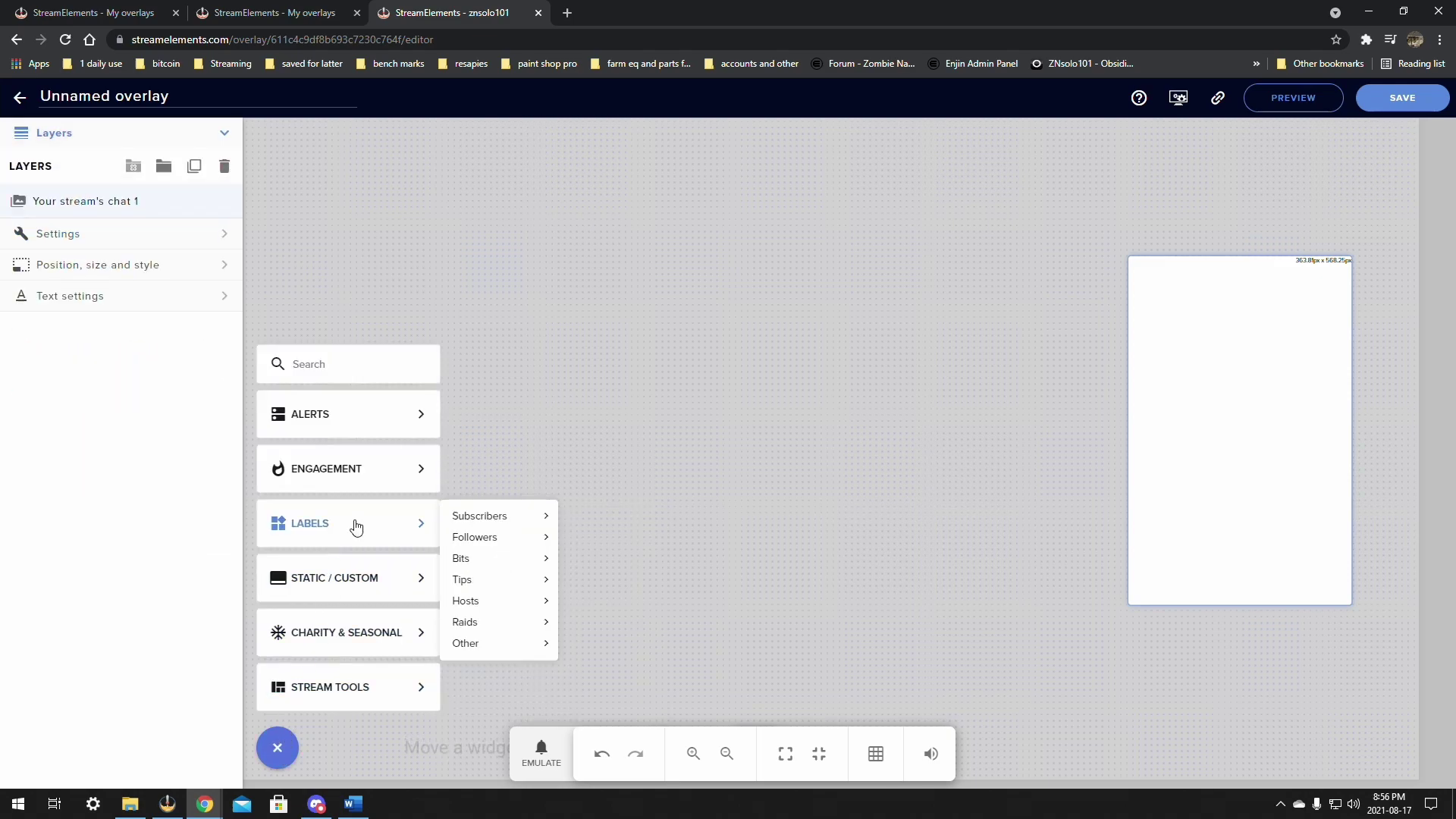
mouse_move(367, 582)
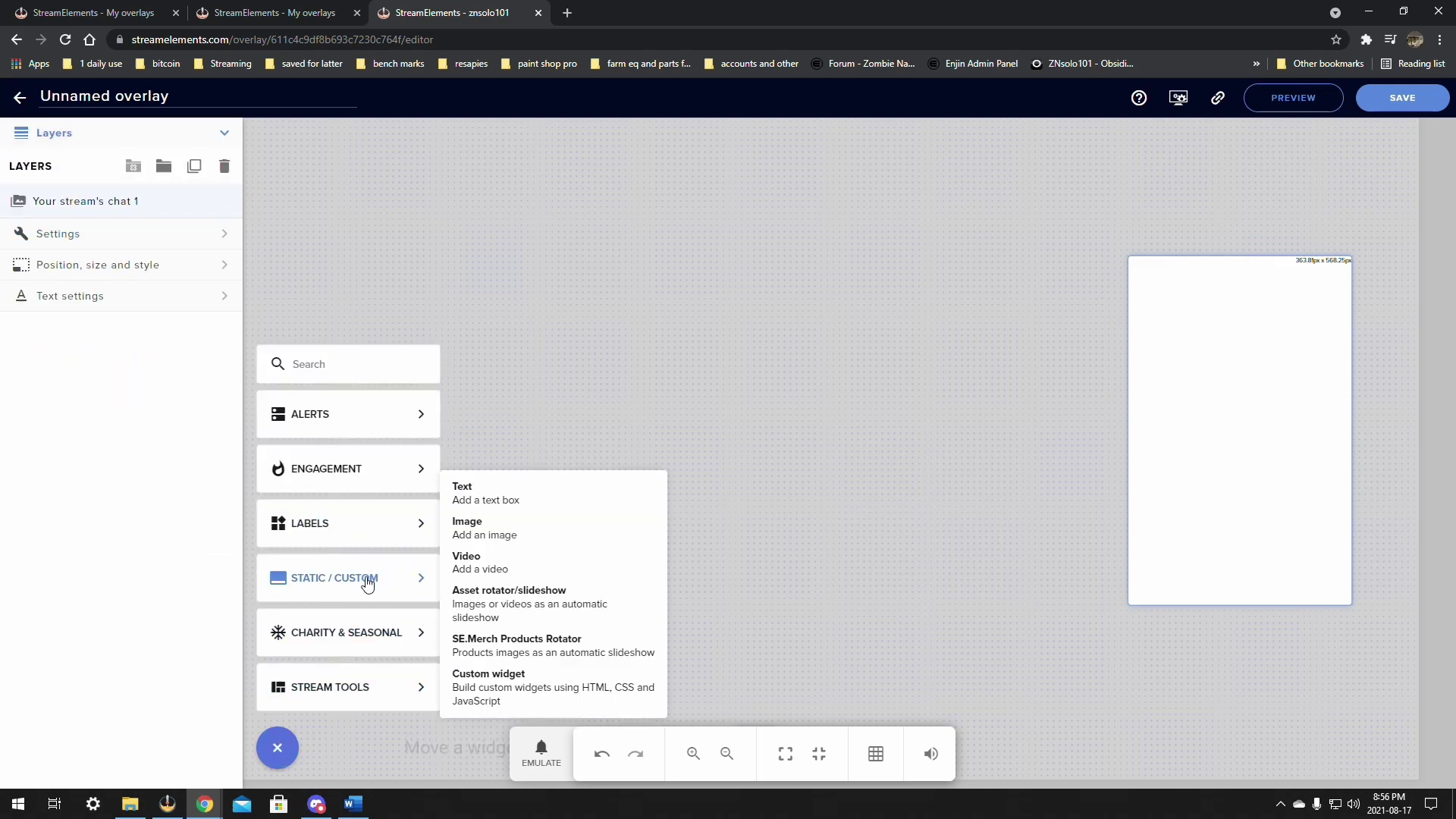
click(541, 546)
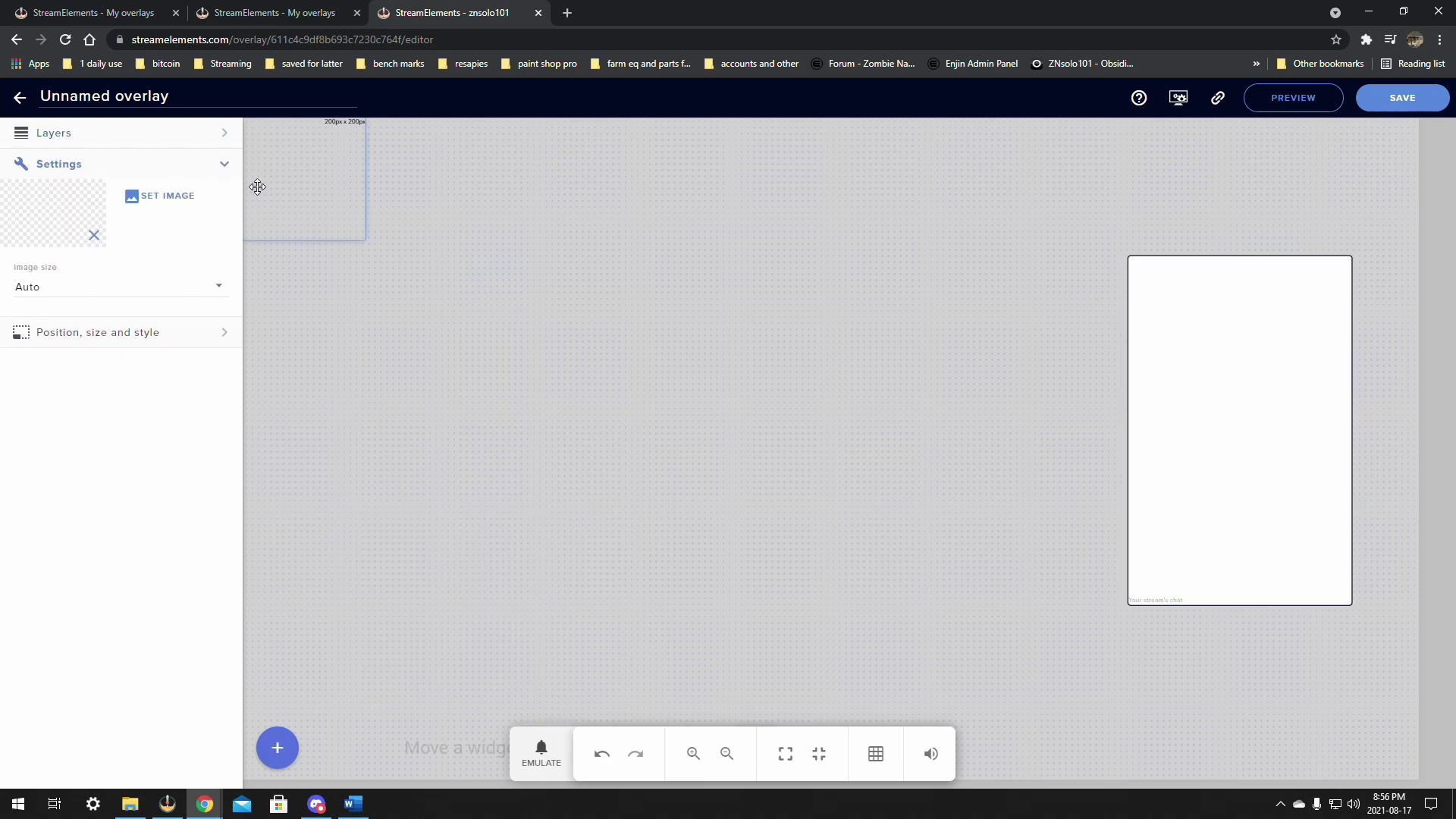
click(151, 197)
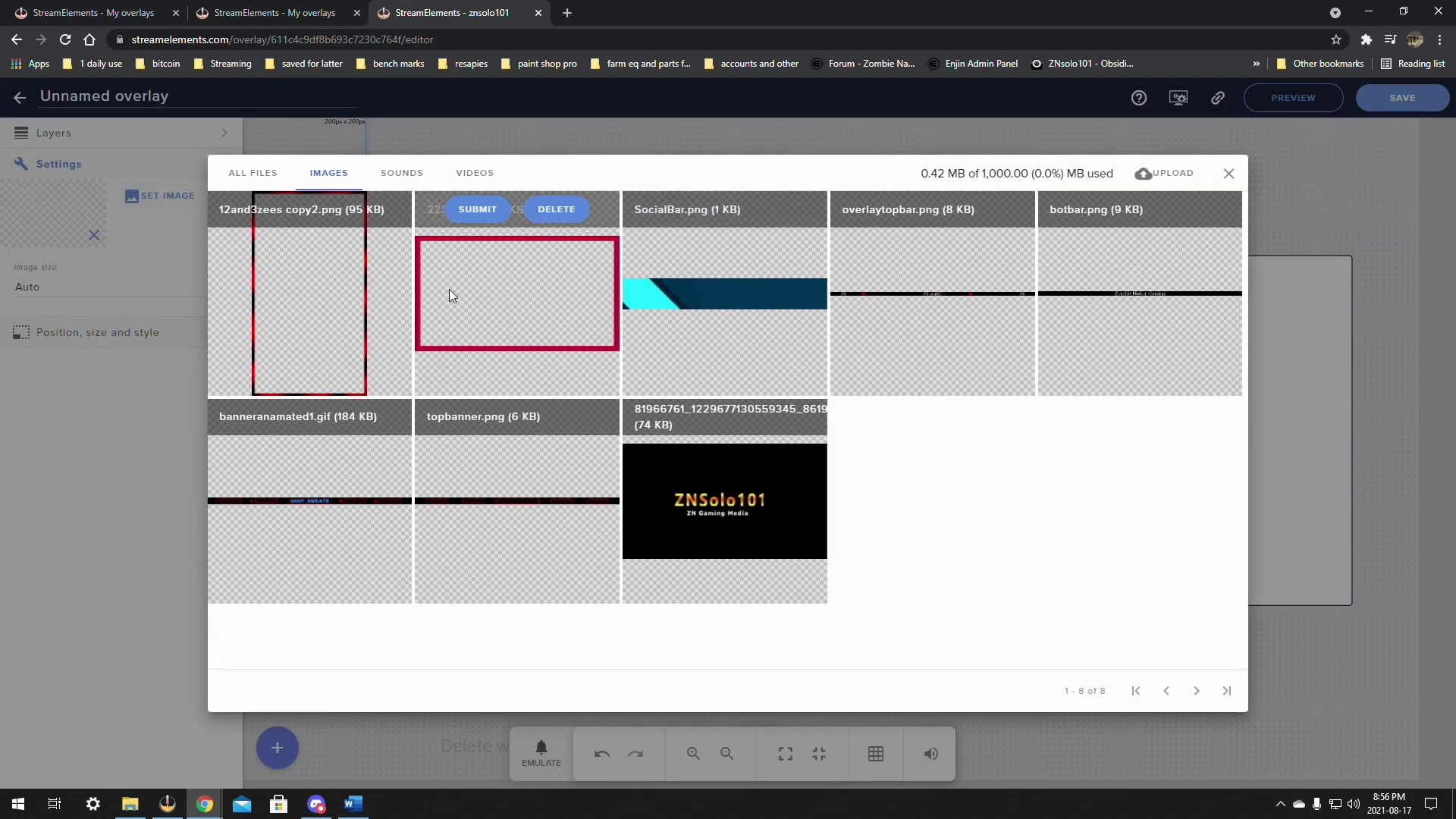
mouse_move(332, 298)
click(261, 210)
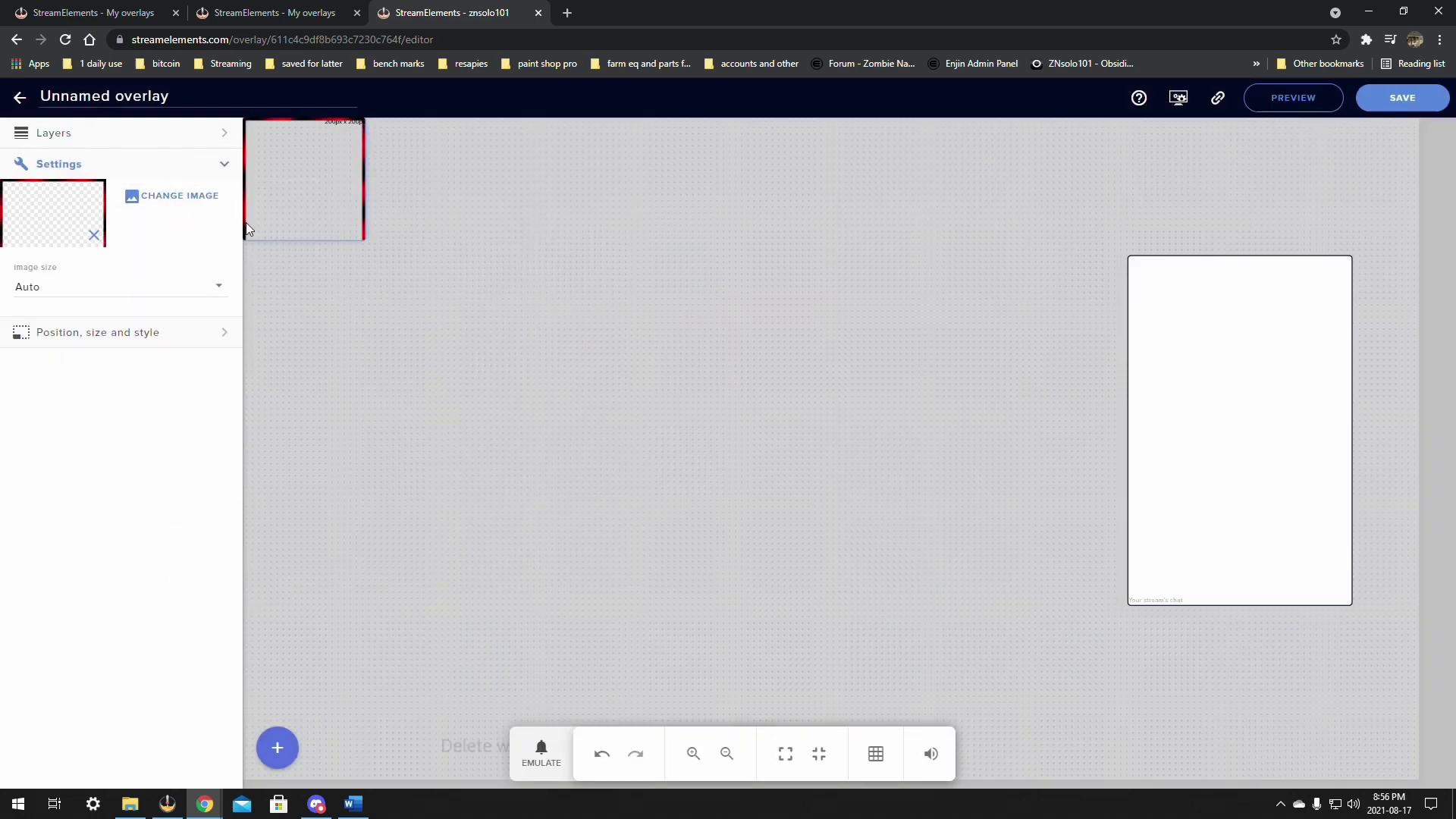
Move the red frame onto the chat box and resize it to match.
drag(320, 185, 1186, 303)
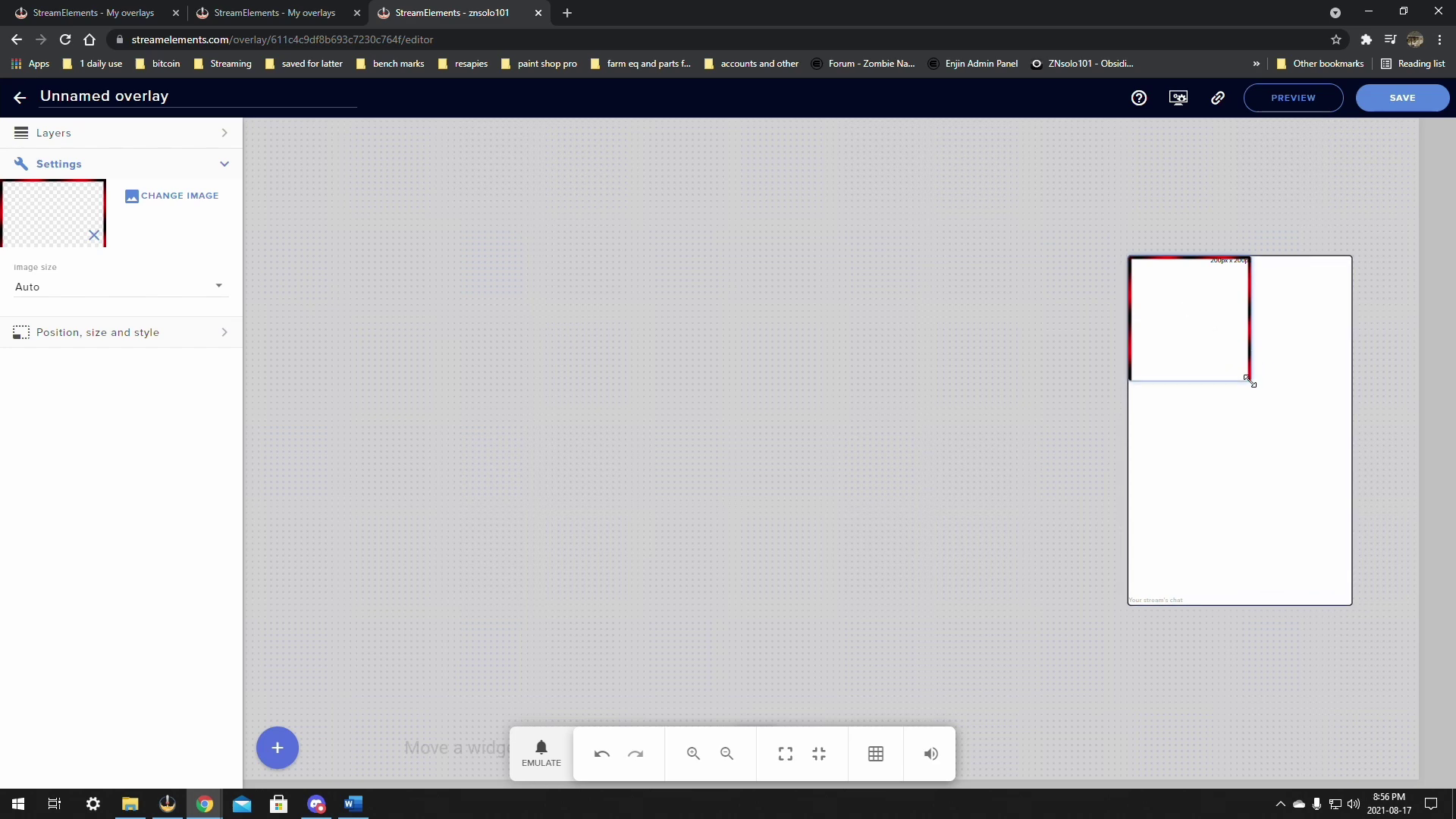
drag(1248, 380, 1341, 666)
click(1253, 251)
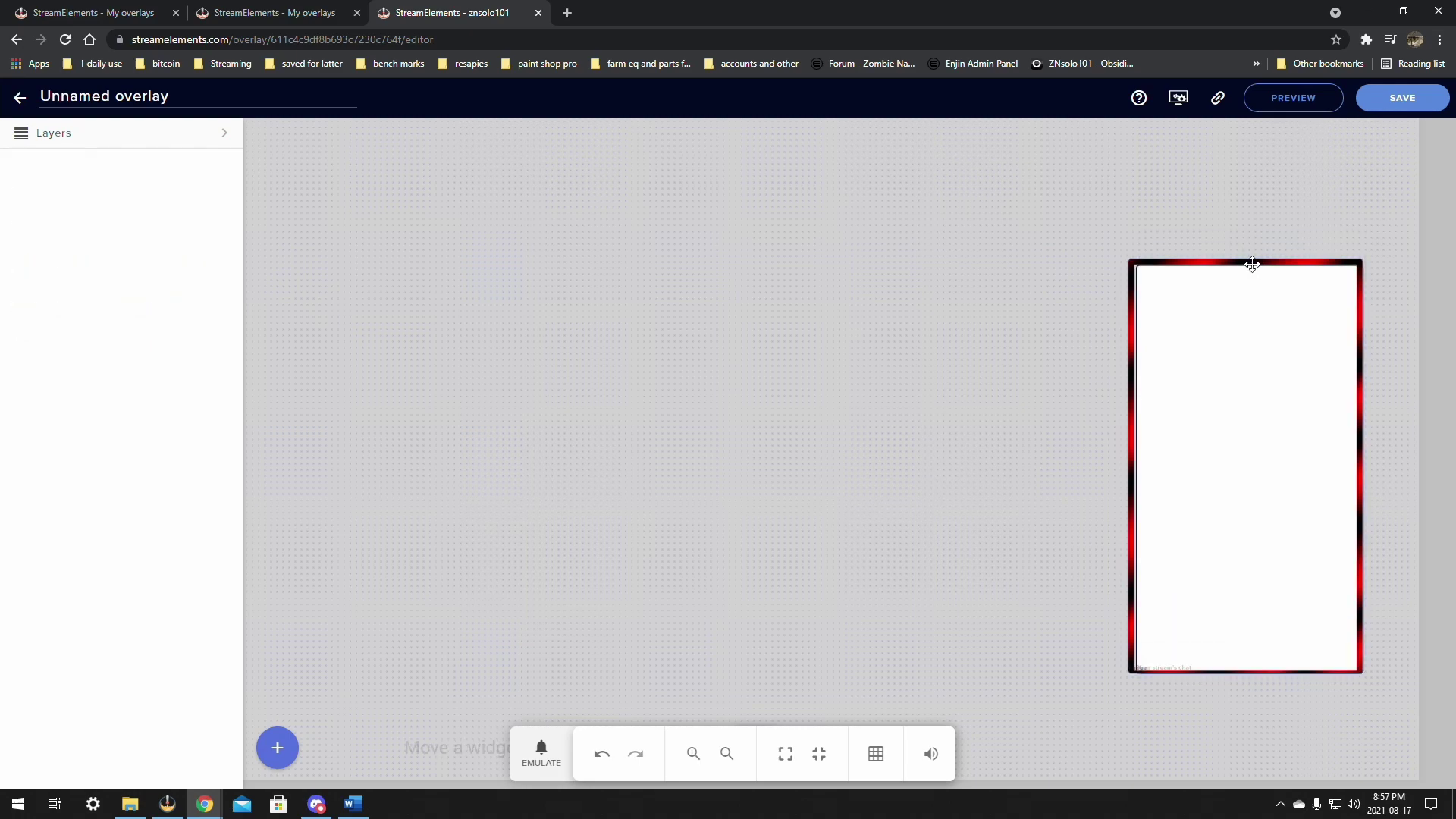
click(1365, 651)
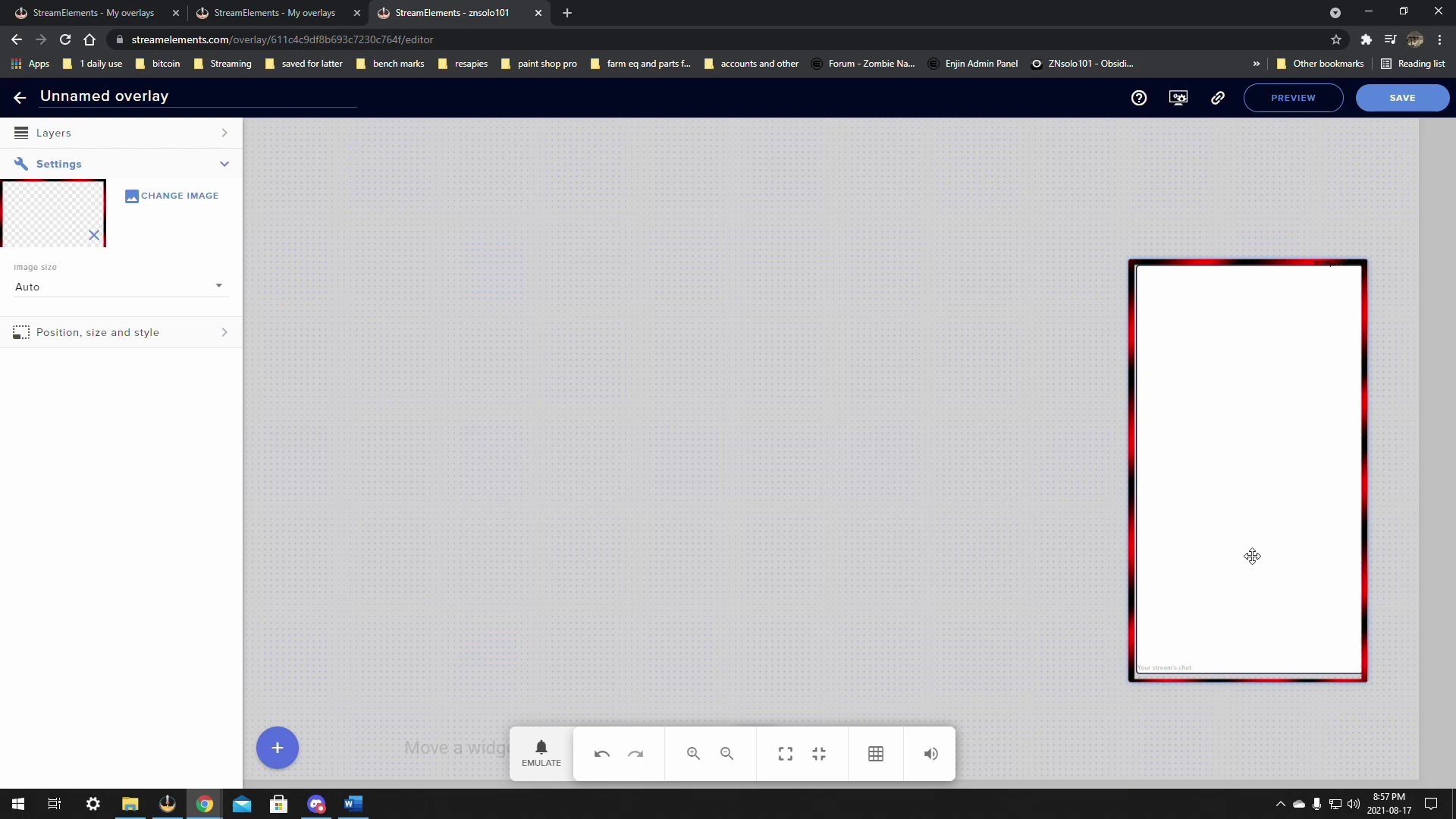
drag(1355, 681, 1352, 679)
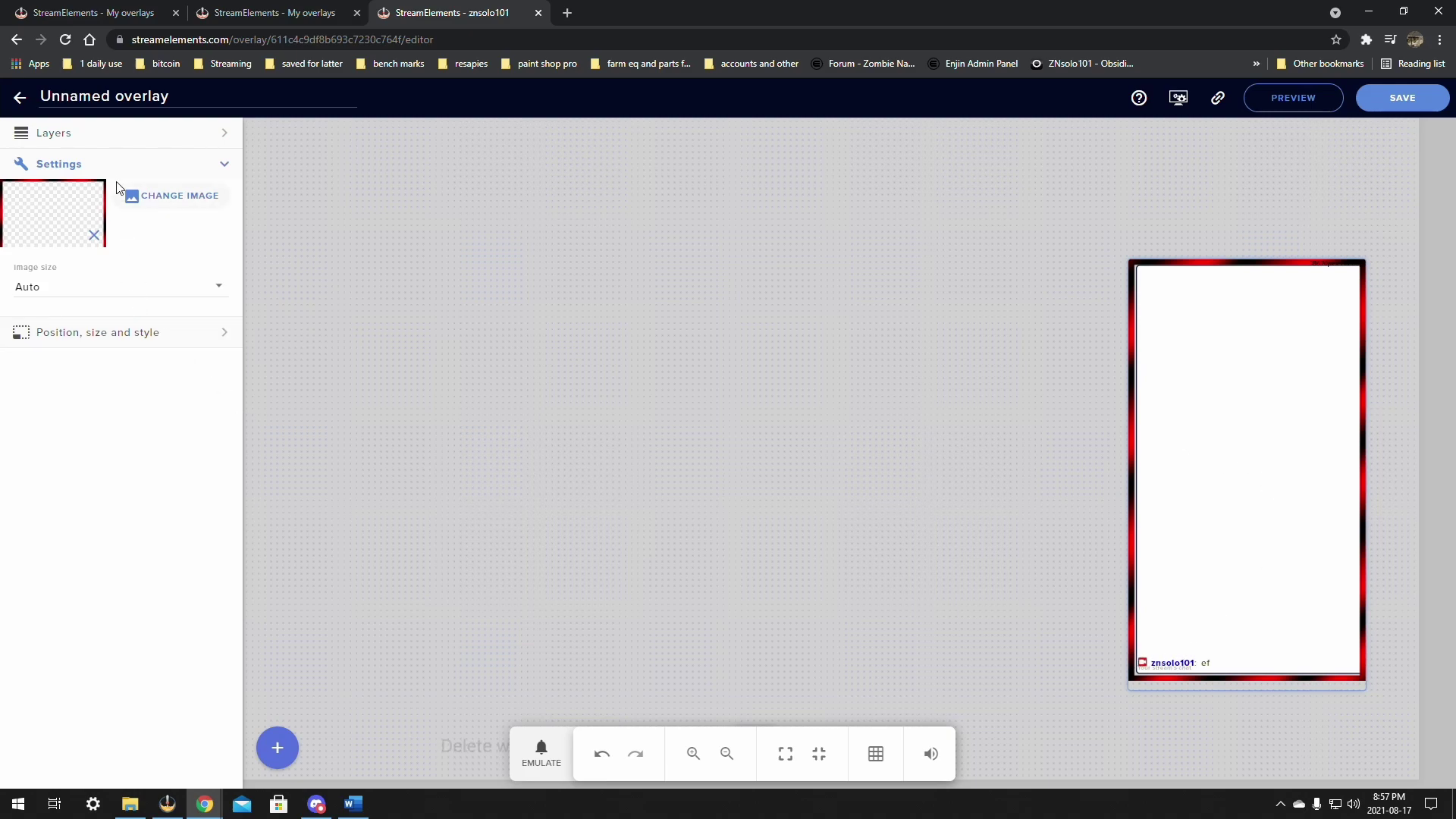
Select the chat layer and raise its text size to 22.
click(131, 144)
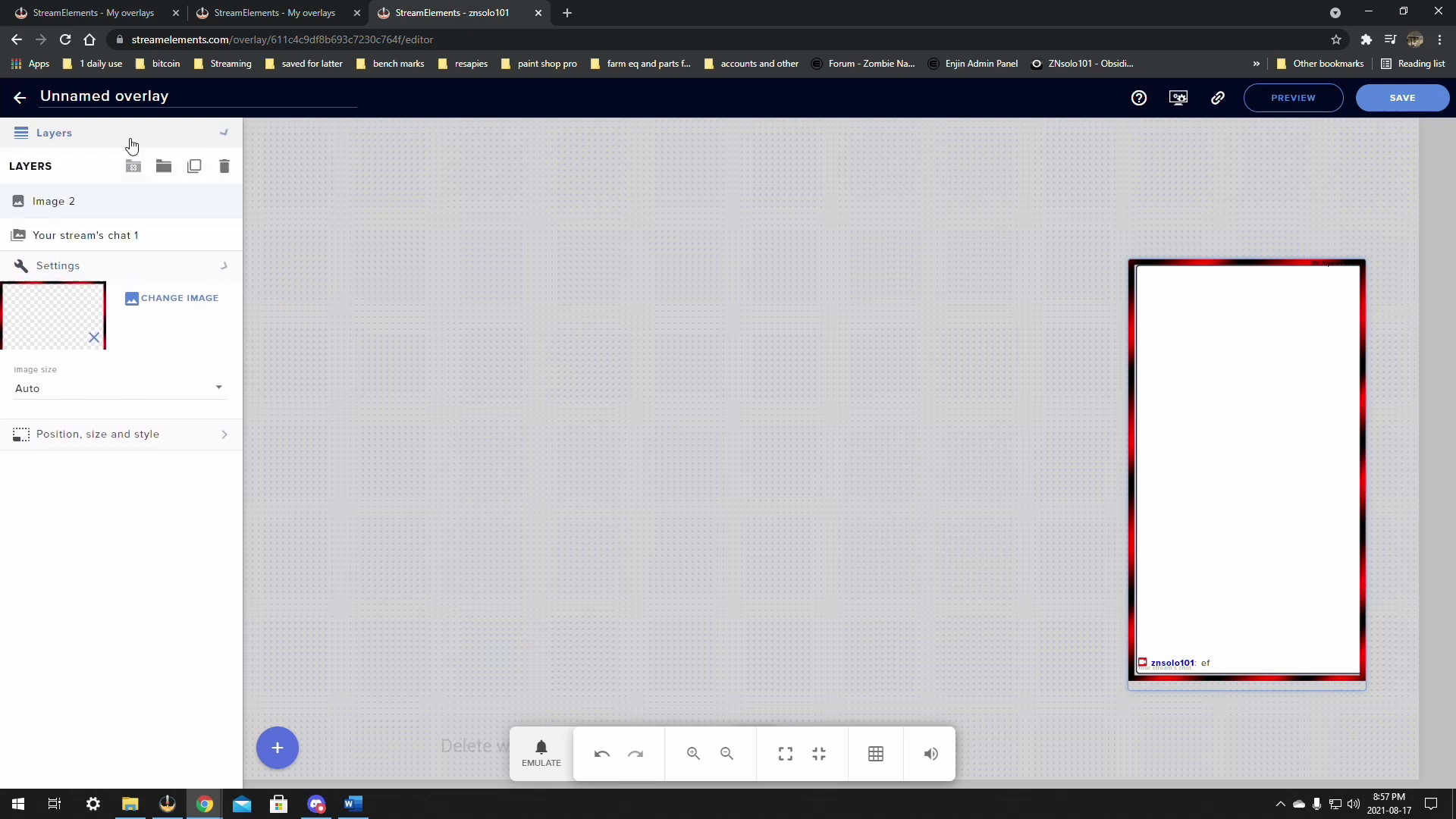
click(104, 265)
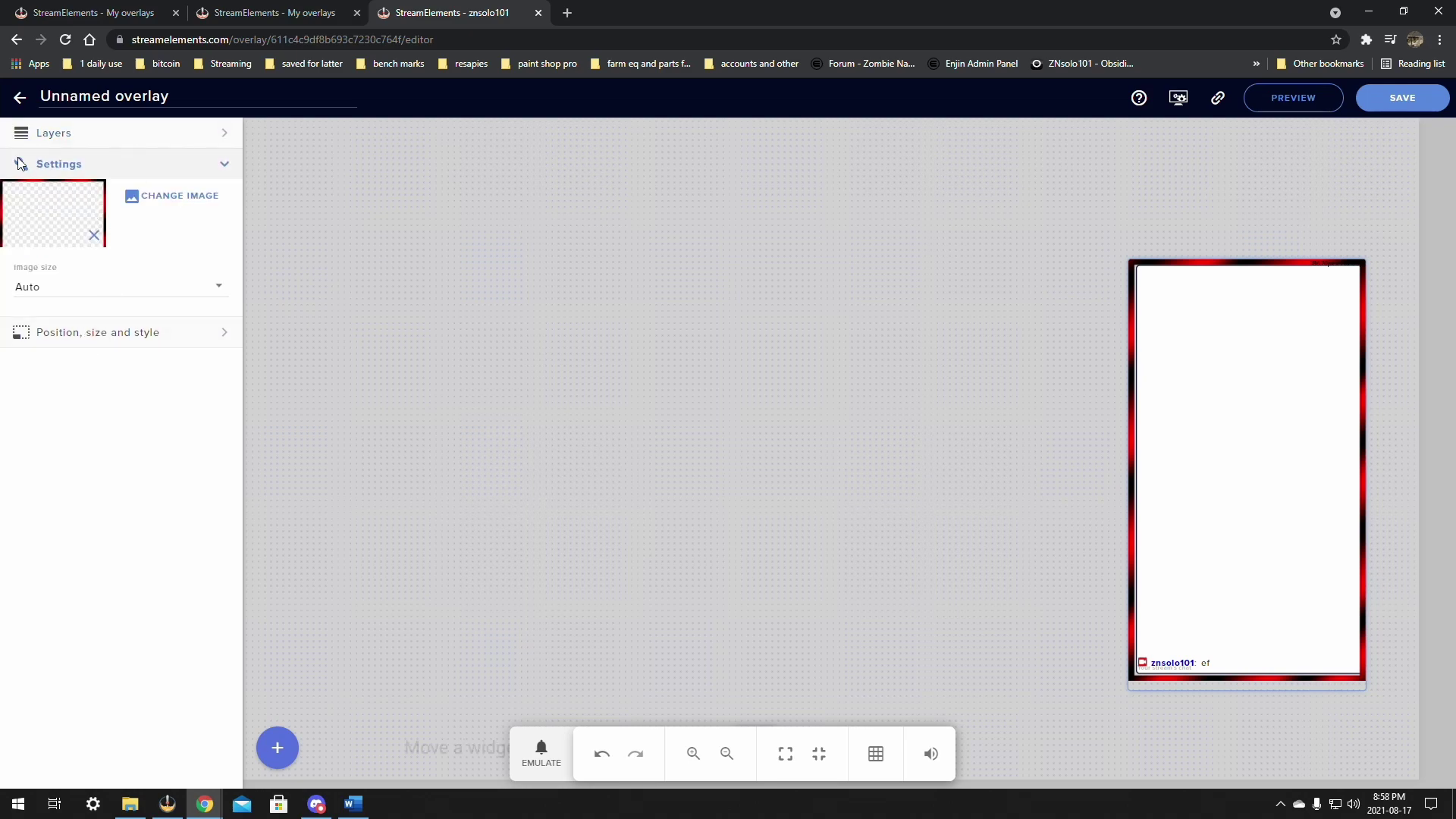
click(220, 164)
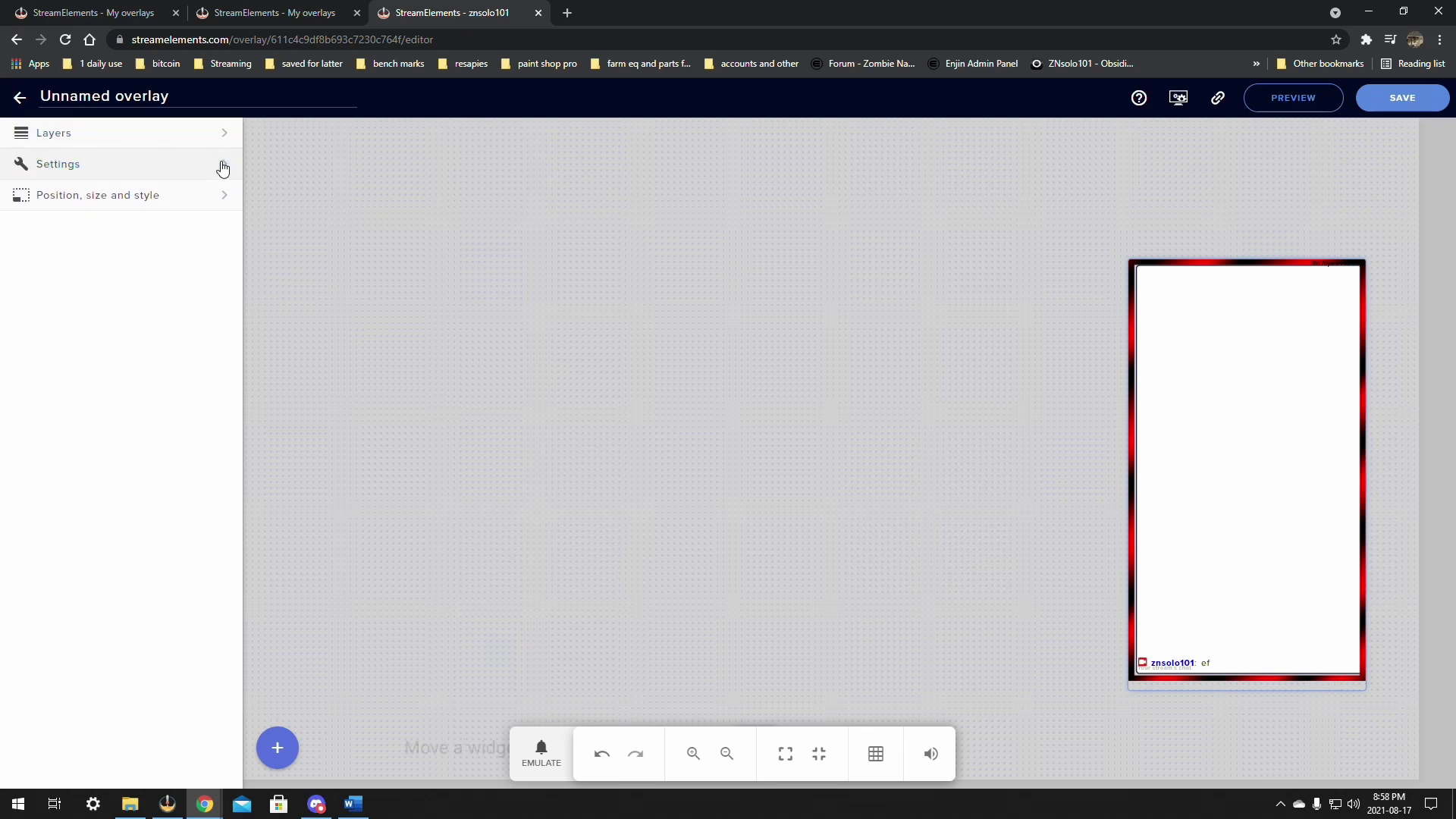
click(136, 144)
click(99, 241)
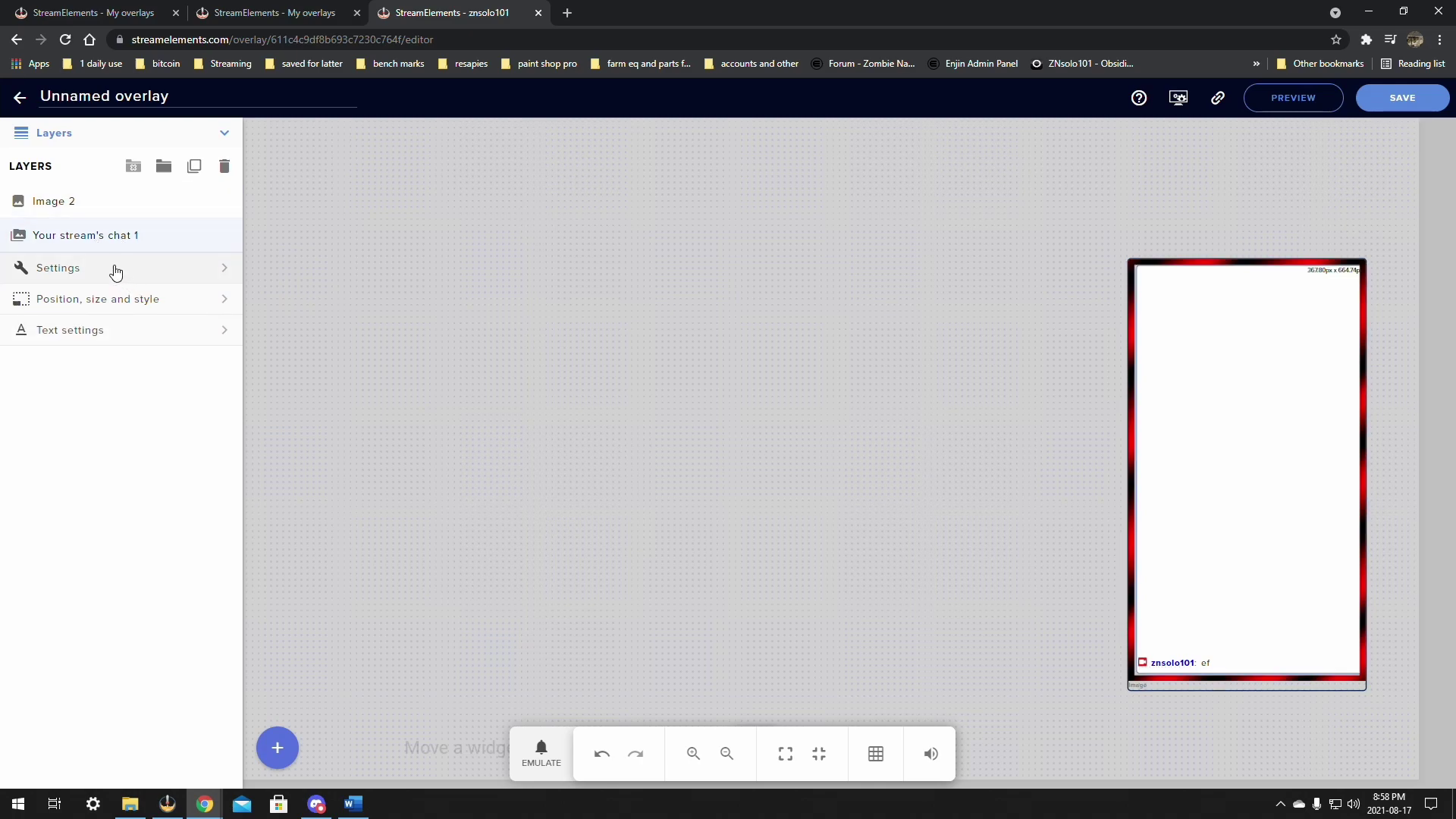
click(78, 330)
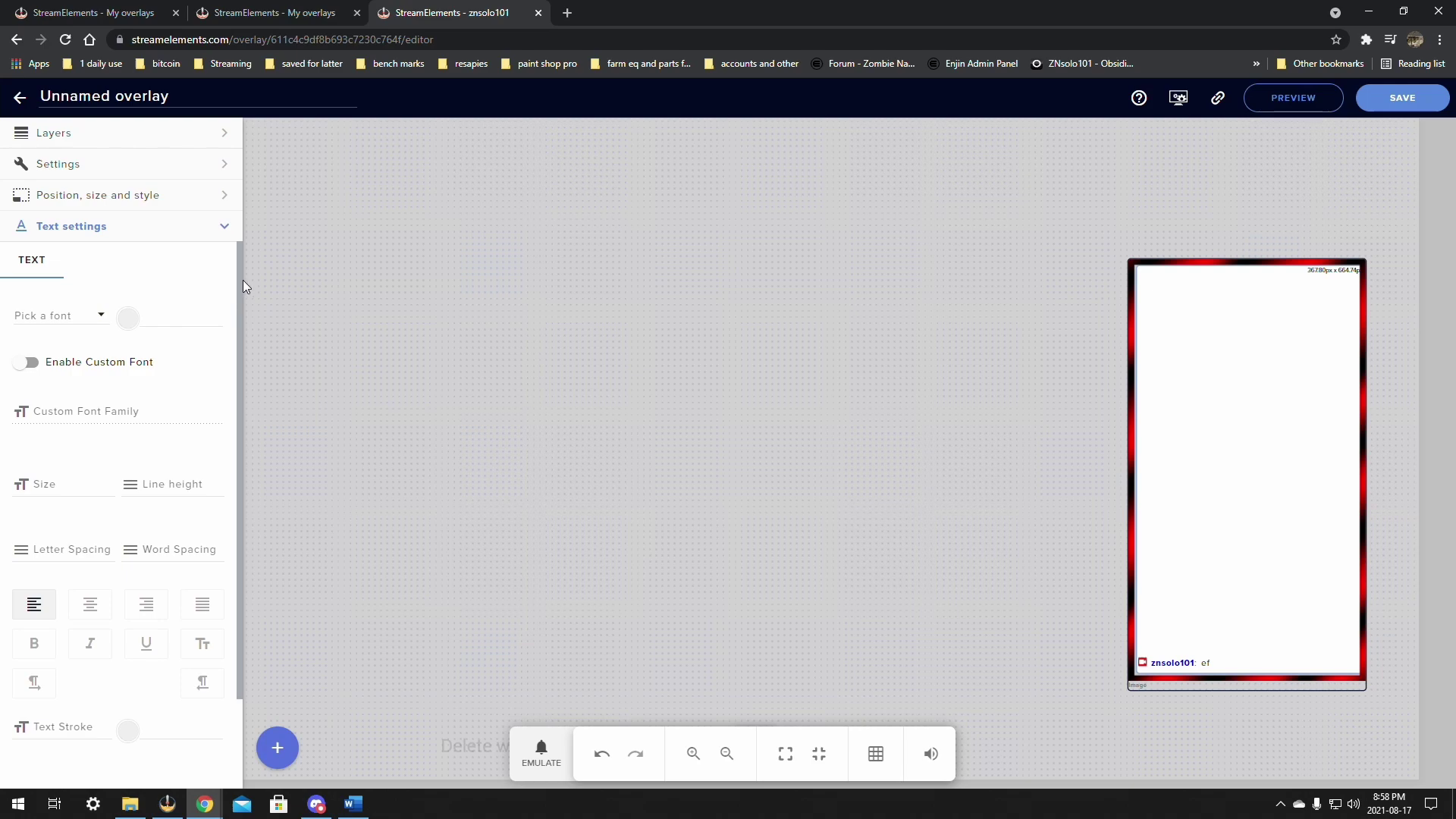
drag(236, 287, 237, 350)
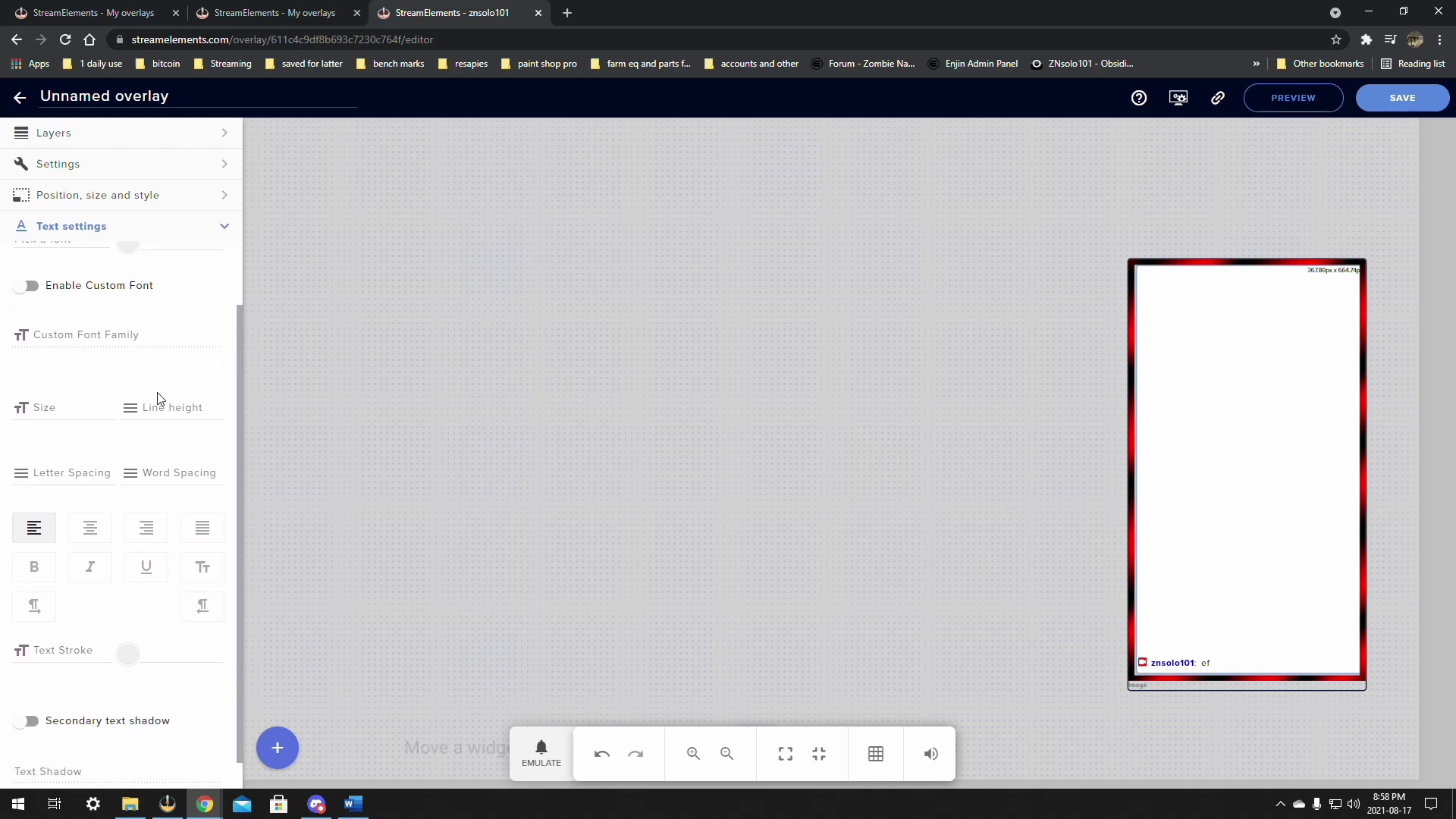
click(110, 410)
drag(110, 411, 106, 423)
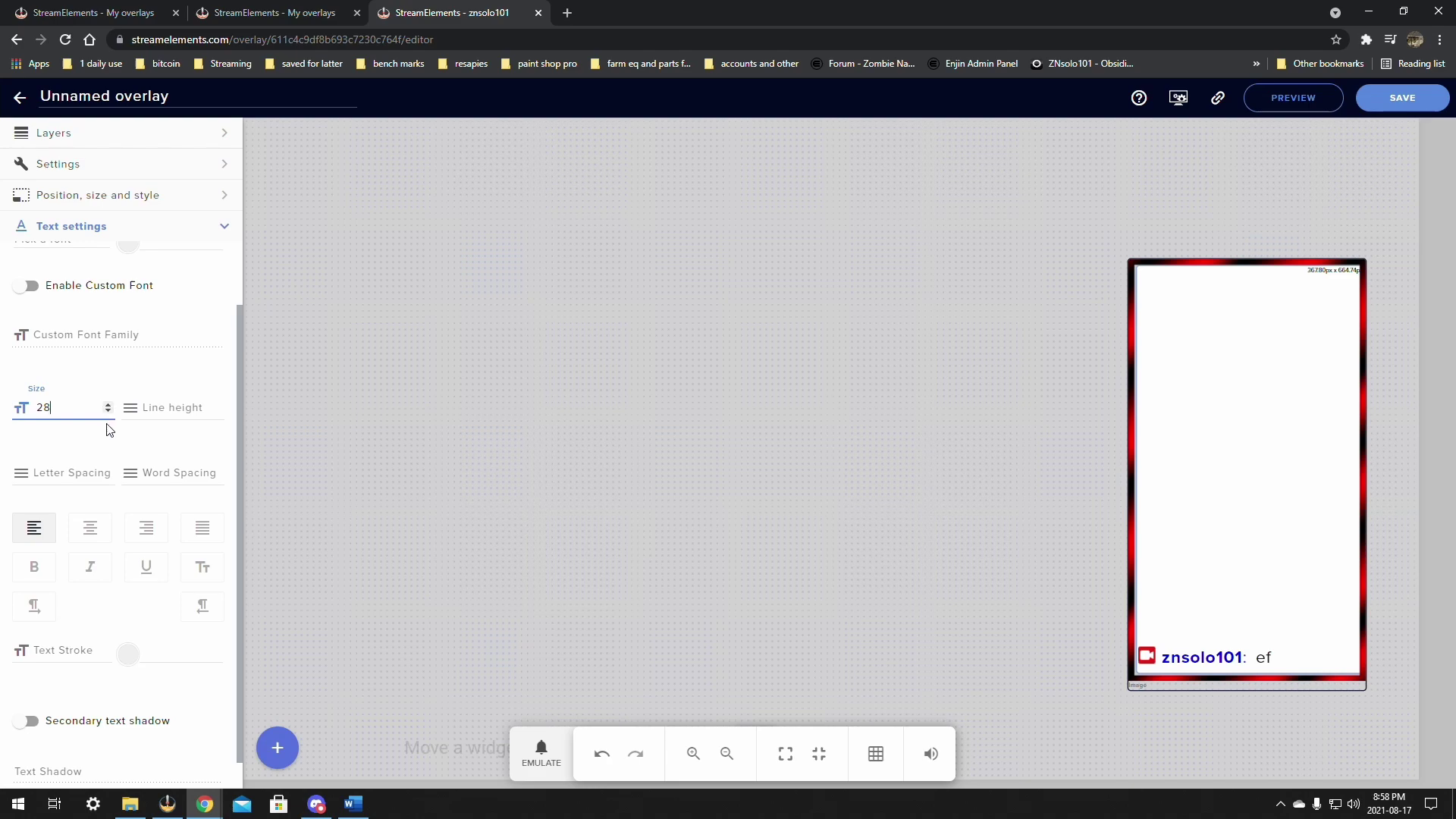
Save the overlay as 'chat 1080p' and copy its link.
click(1403, 99)
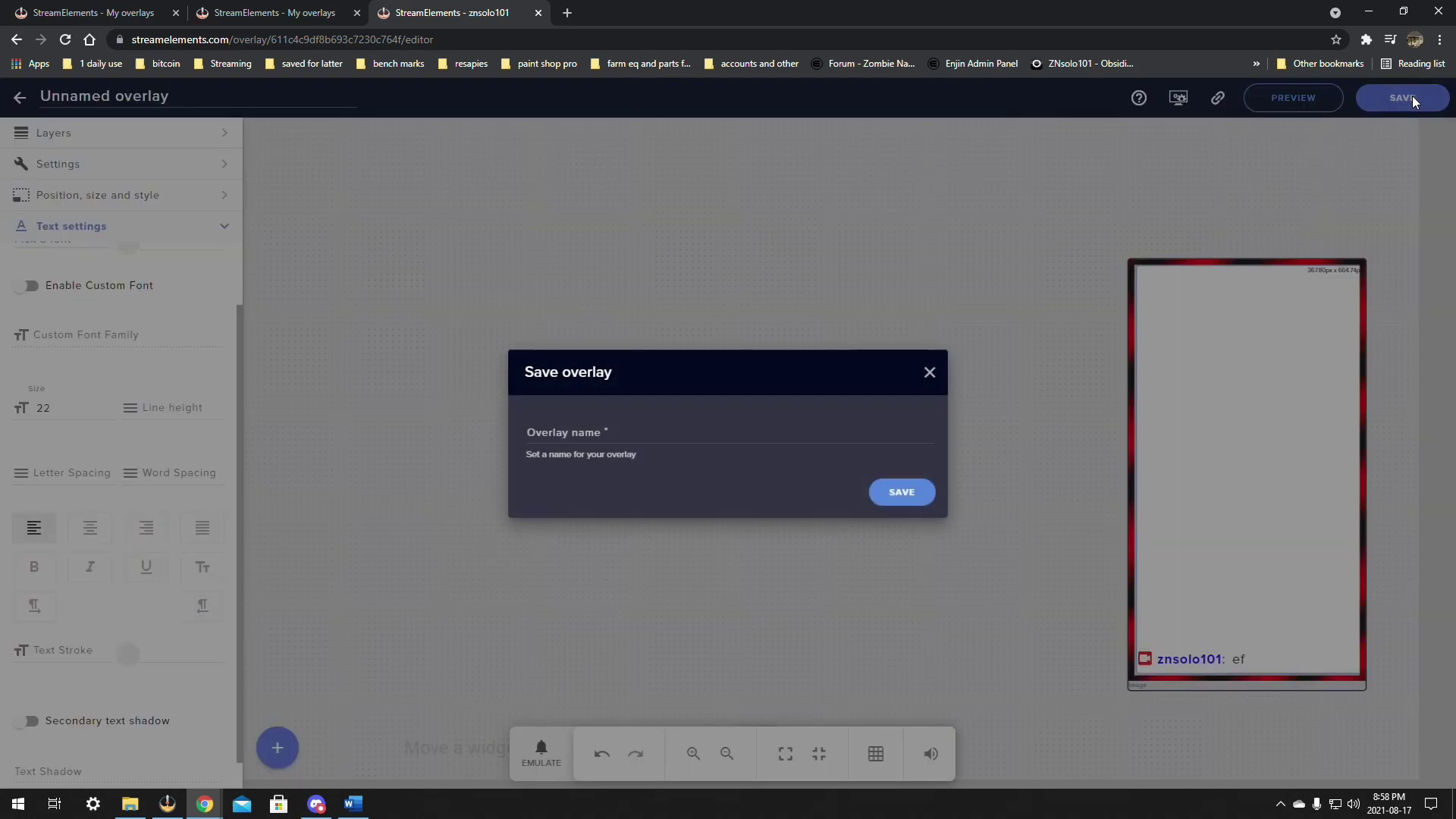
click(629, 432)
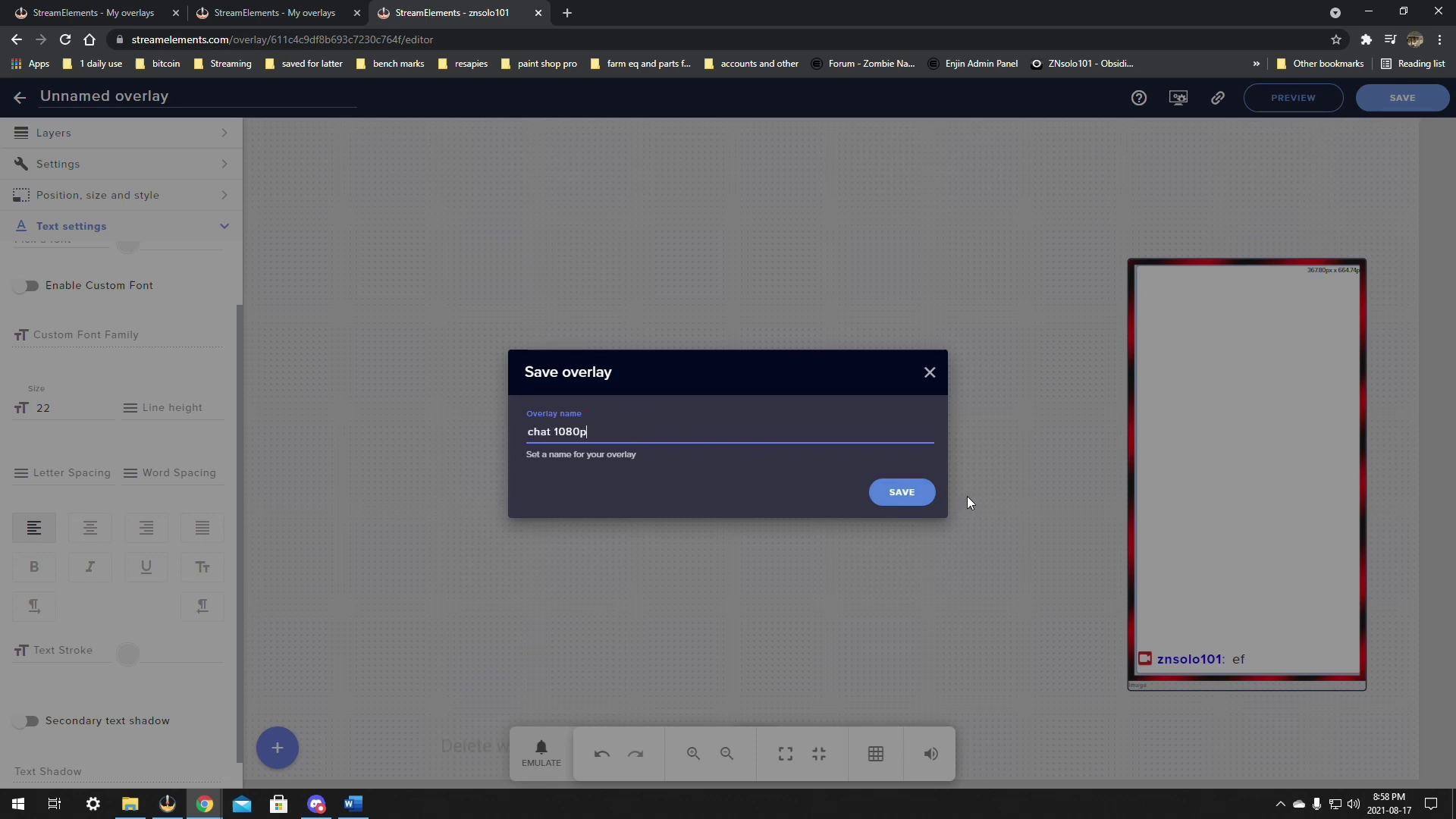
click(912, 493)
click(1219, 102)
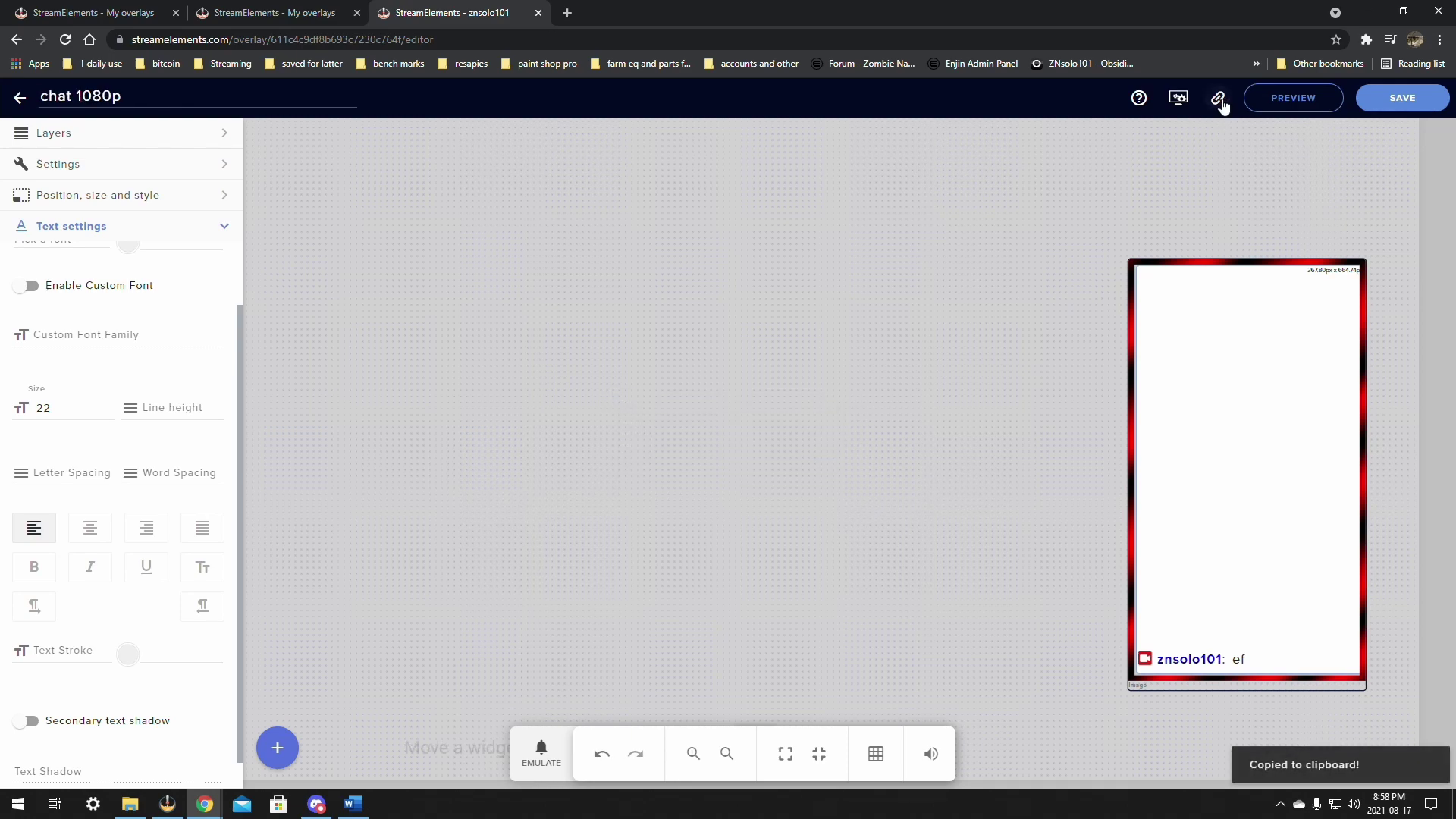
In OBS Studio, add a new Browser source named Browser 2 to the scene.
click(168, 804)
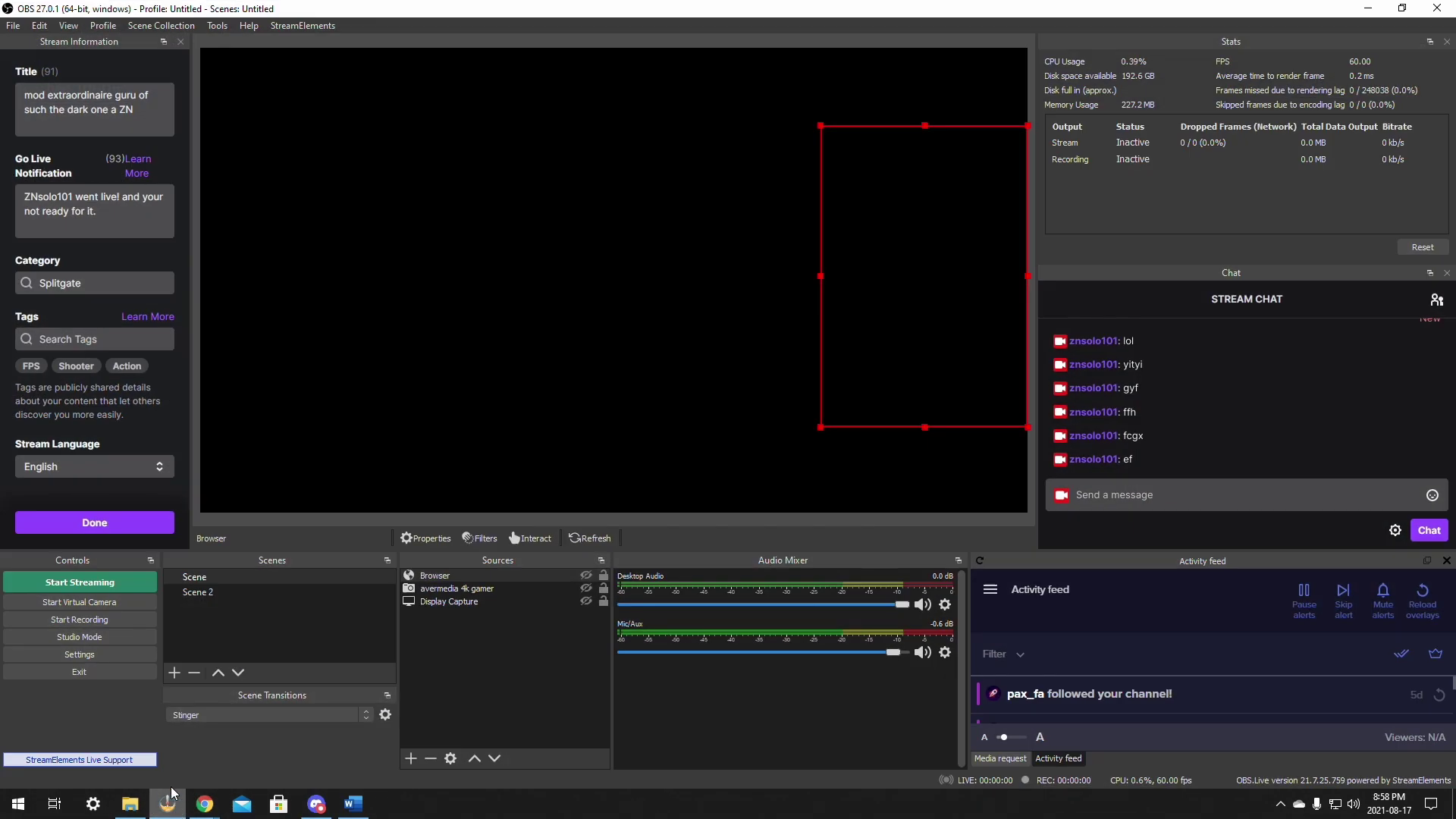
click(411, 757)
click(477, 537)
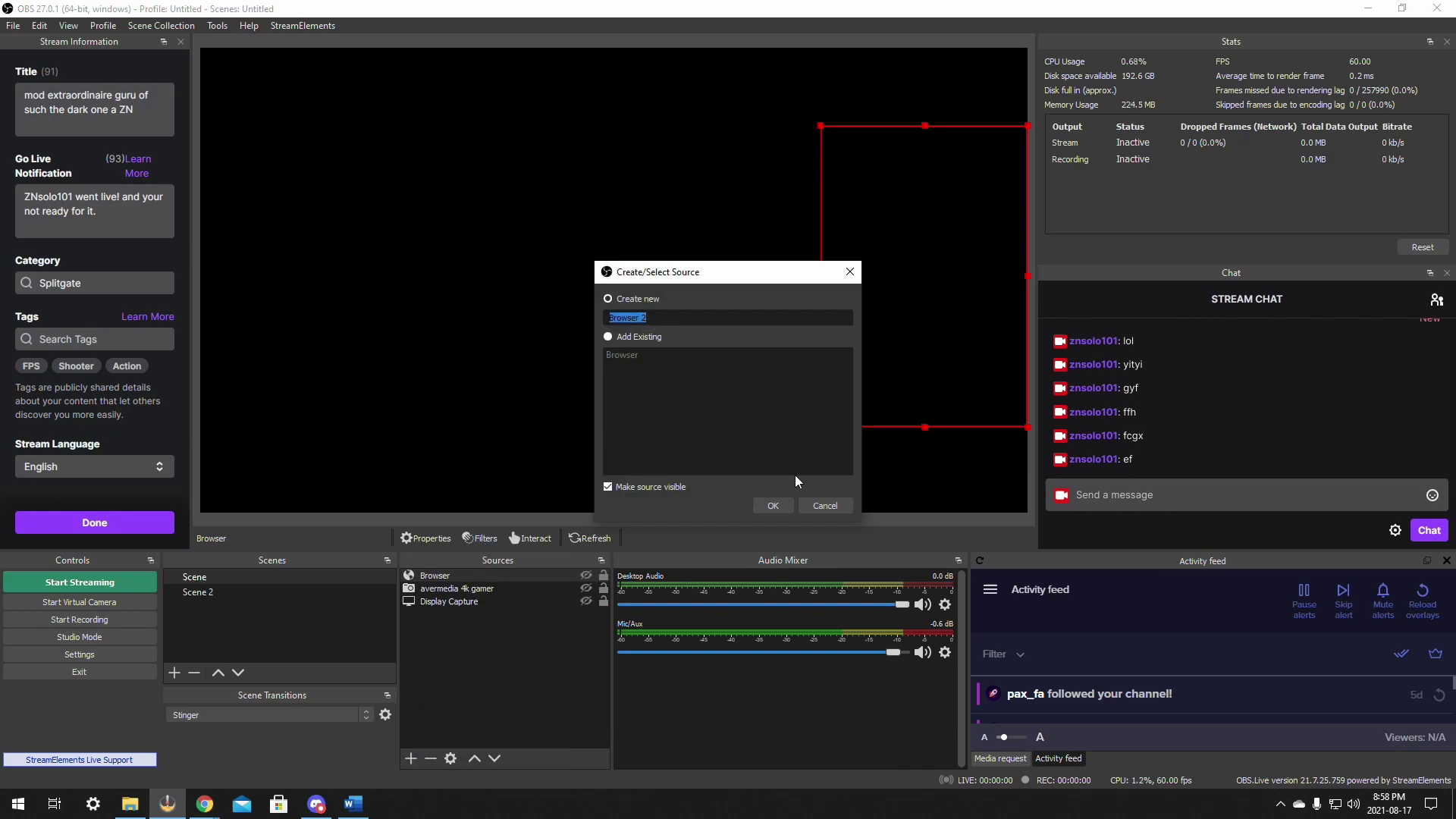
click(773, 506)
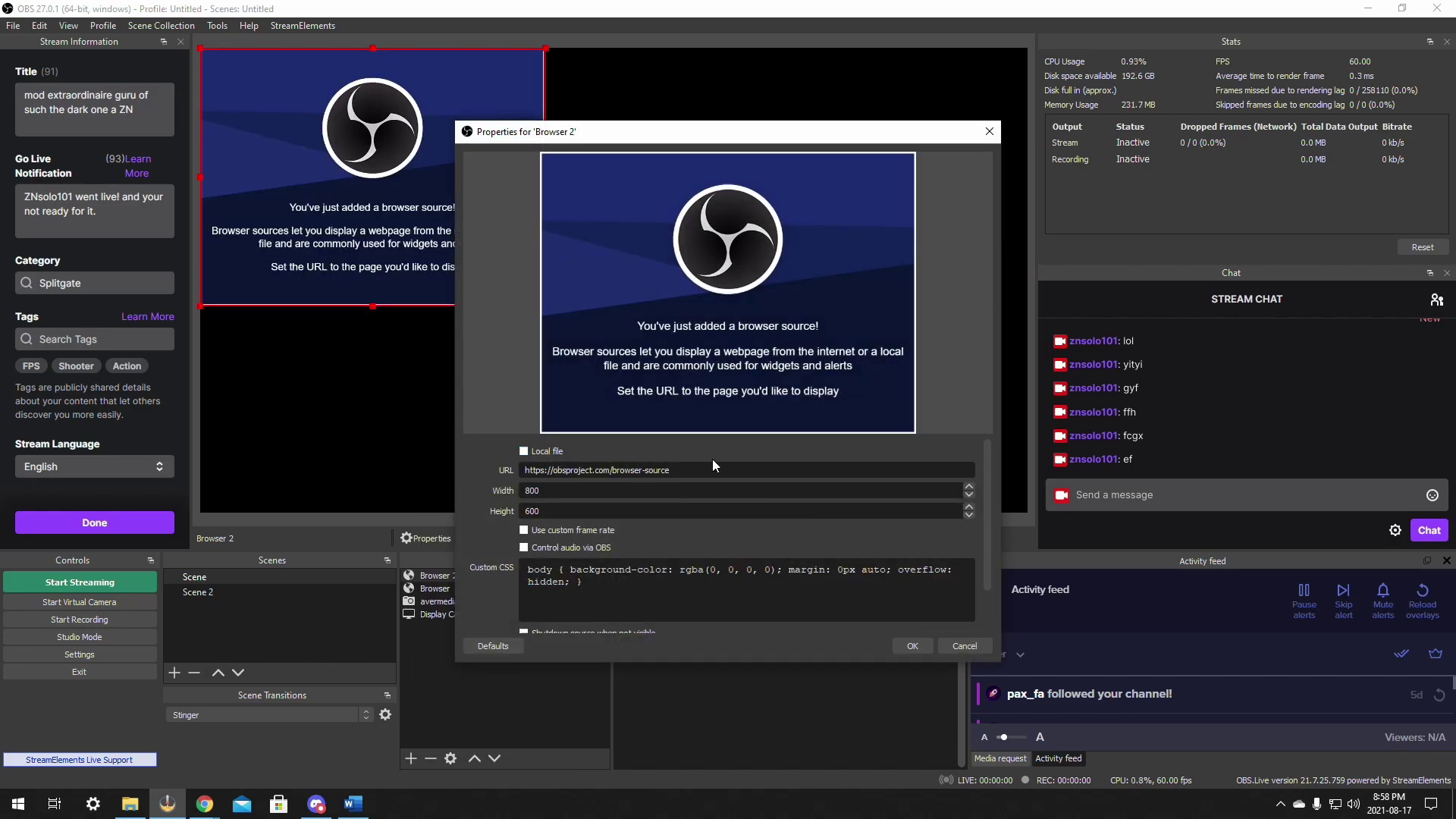
Set Browser 2's URL to the copied chat overlay link, with width 1920 and height 1080.
drag(668, 470, 412, 467)
key(ctrl+v)
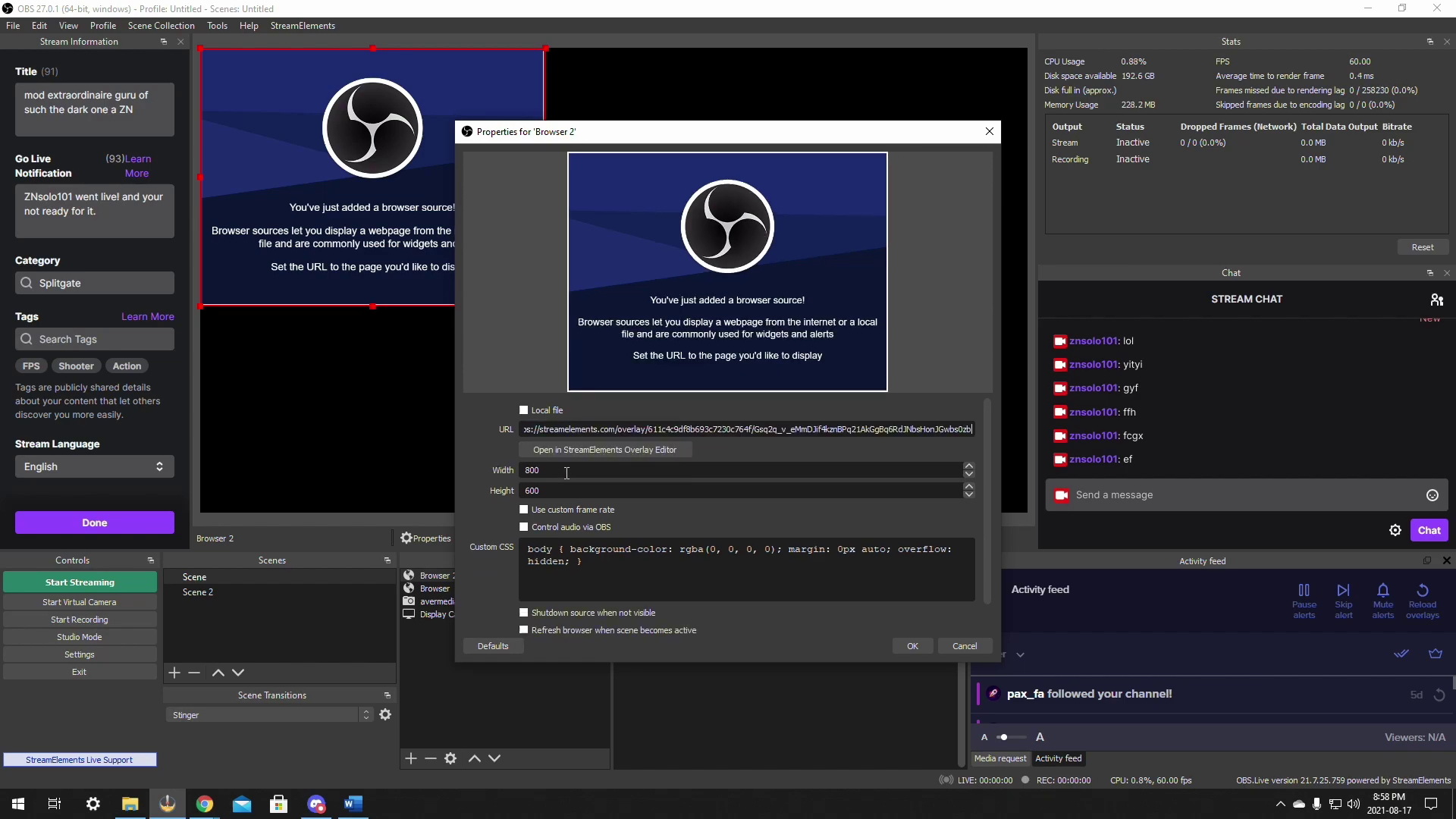
drag(573, 467, 516, 470)
text(1920)
key(Tab)
text(1)
click(910, 646)
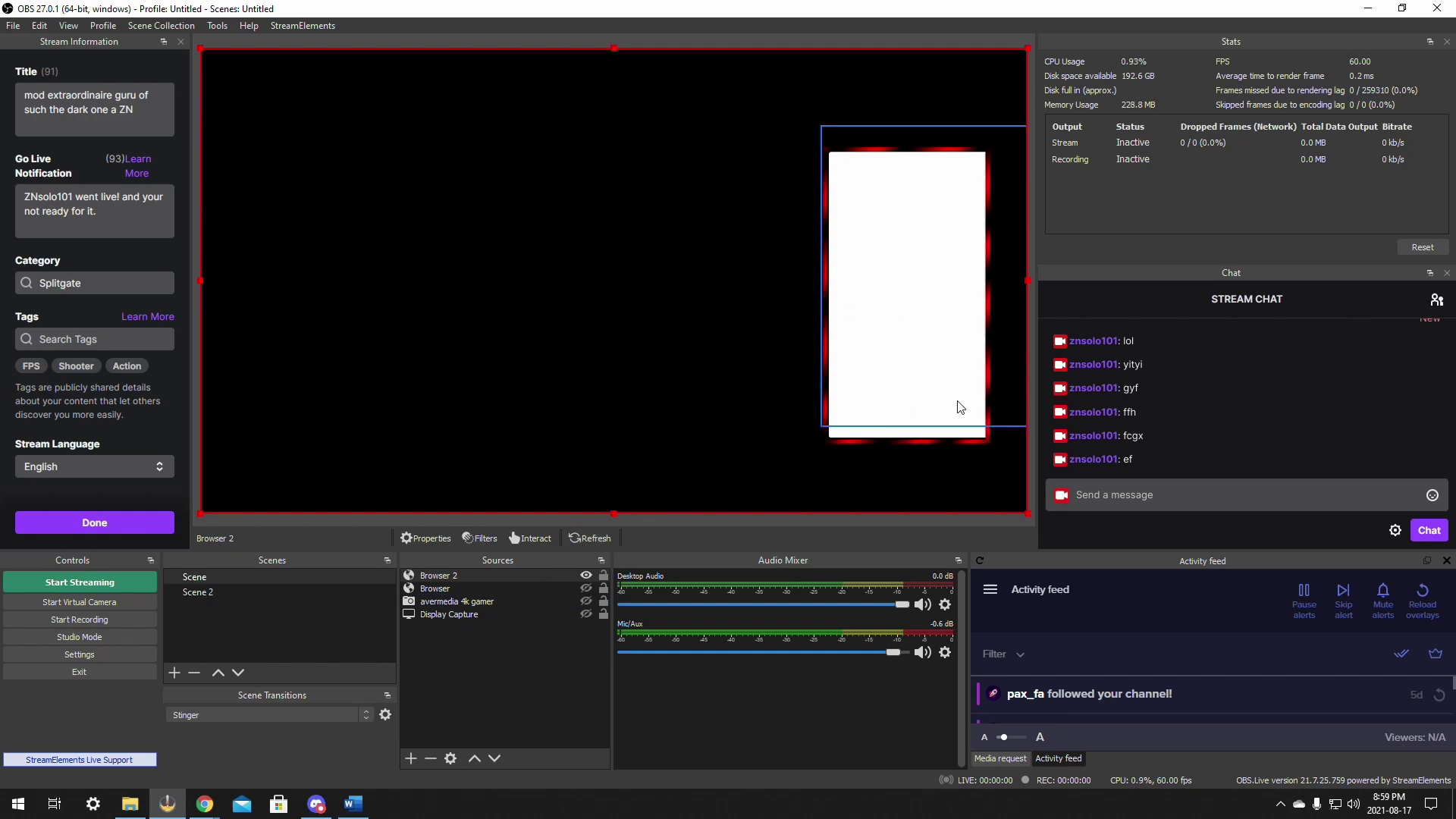
Move, shrink and shift the Browser 2 overlay to the left in the preview.
mouse_move(662, 306)
mouse_down()
mouse_move(445, 289)
mouse_move(760, 224)
mouse_move(438, 286)
mouse_move(503, 205)
mouse_move(601, 308)
mouse_move(652, 294)
mouse_up()
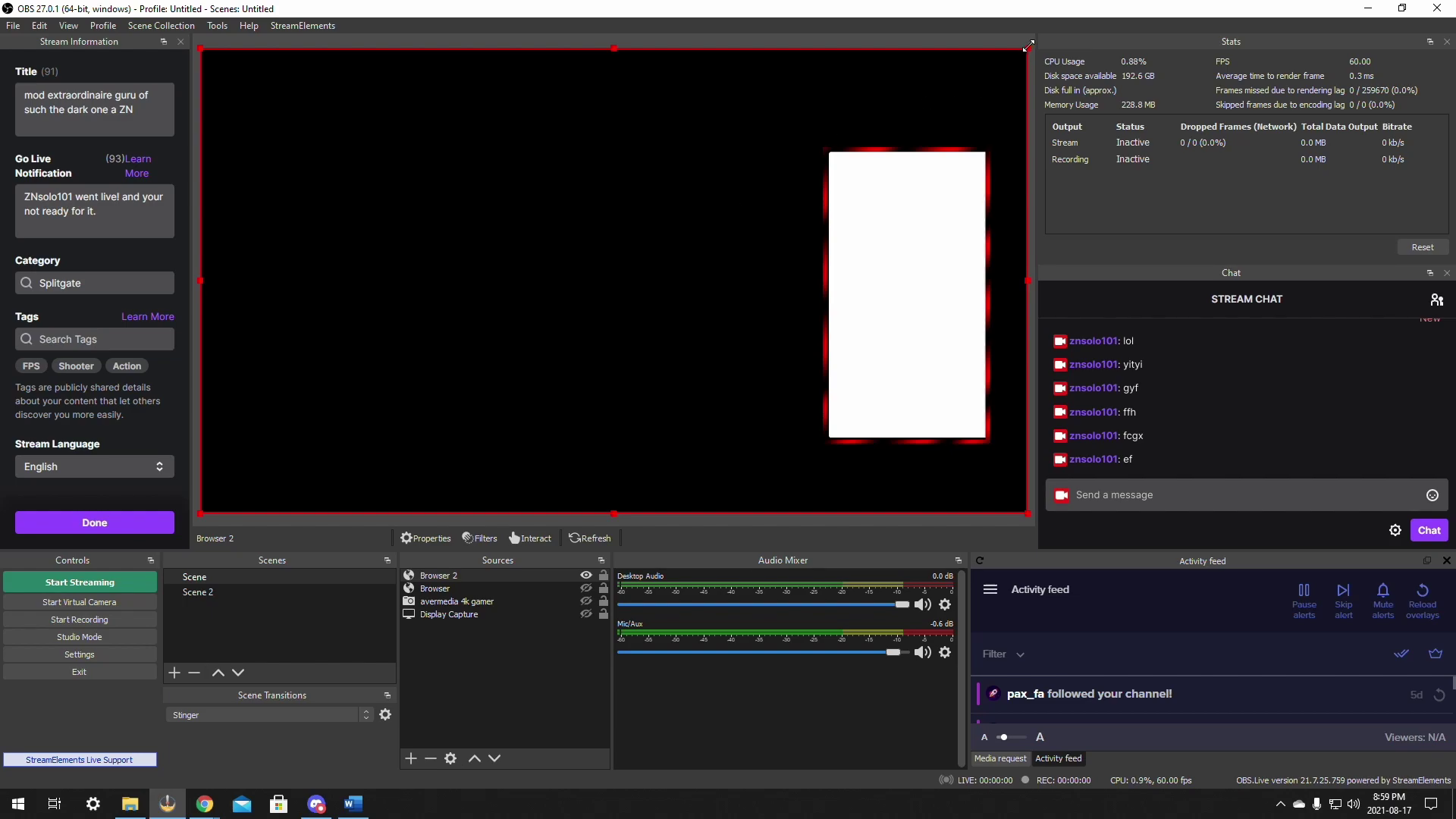
mouse_move(1028, 49)
mouse_down()
mouse_move(785, 190)
mouse_move(978, 80)
mouse_move(1028, 69)
mouse_up()
drag(832, 114, 862, 104)
Hide Browser 2, show the original Browser chat overlay and reposition it on the canvas.
click(586, 576)
click(586, 588)
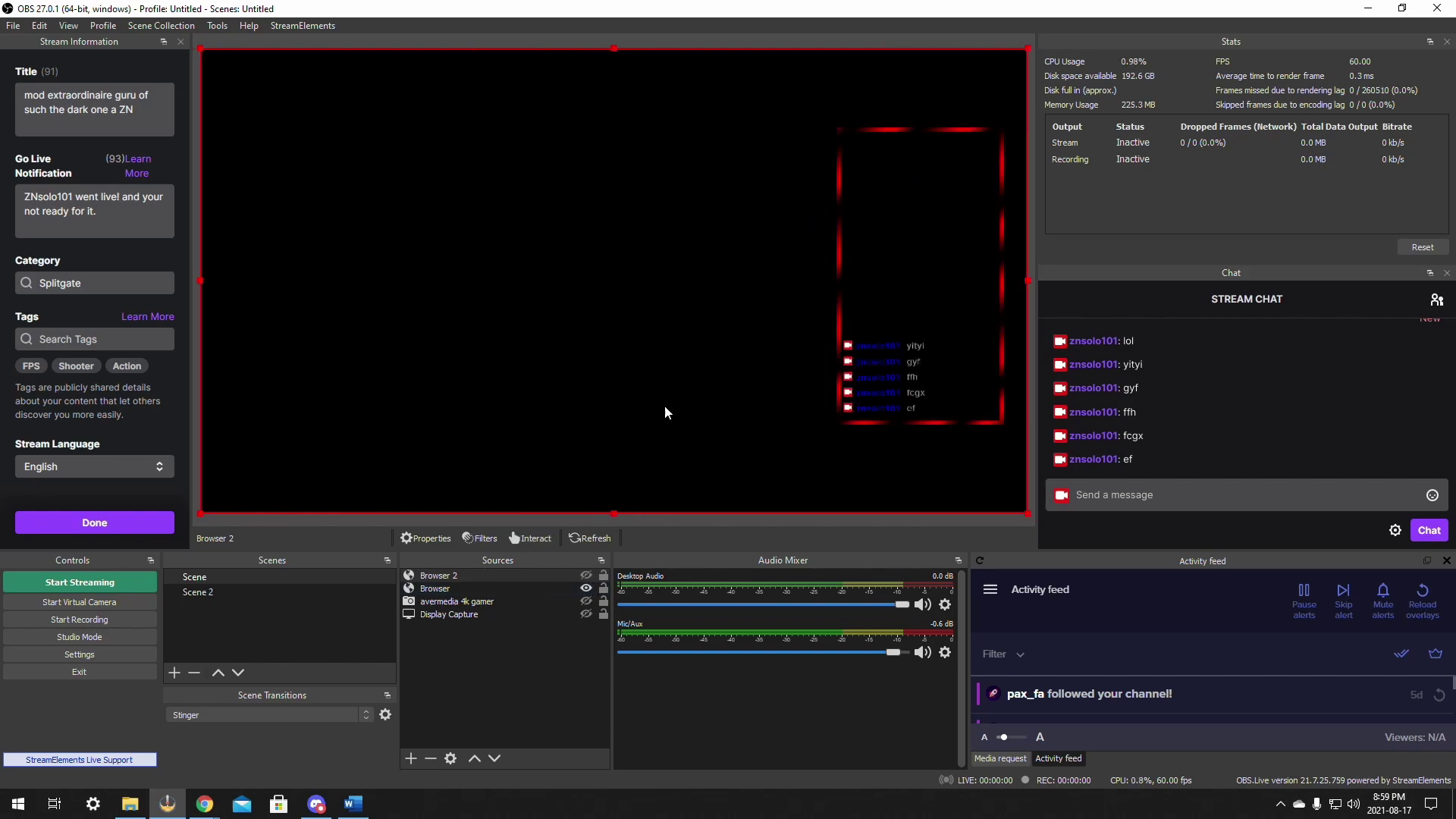
click(891, 282)
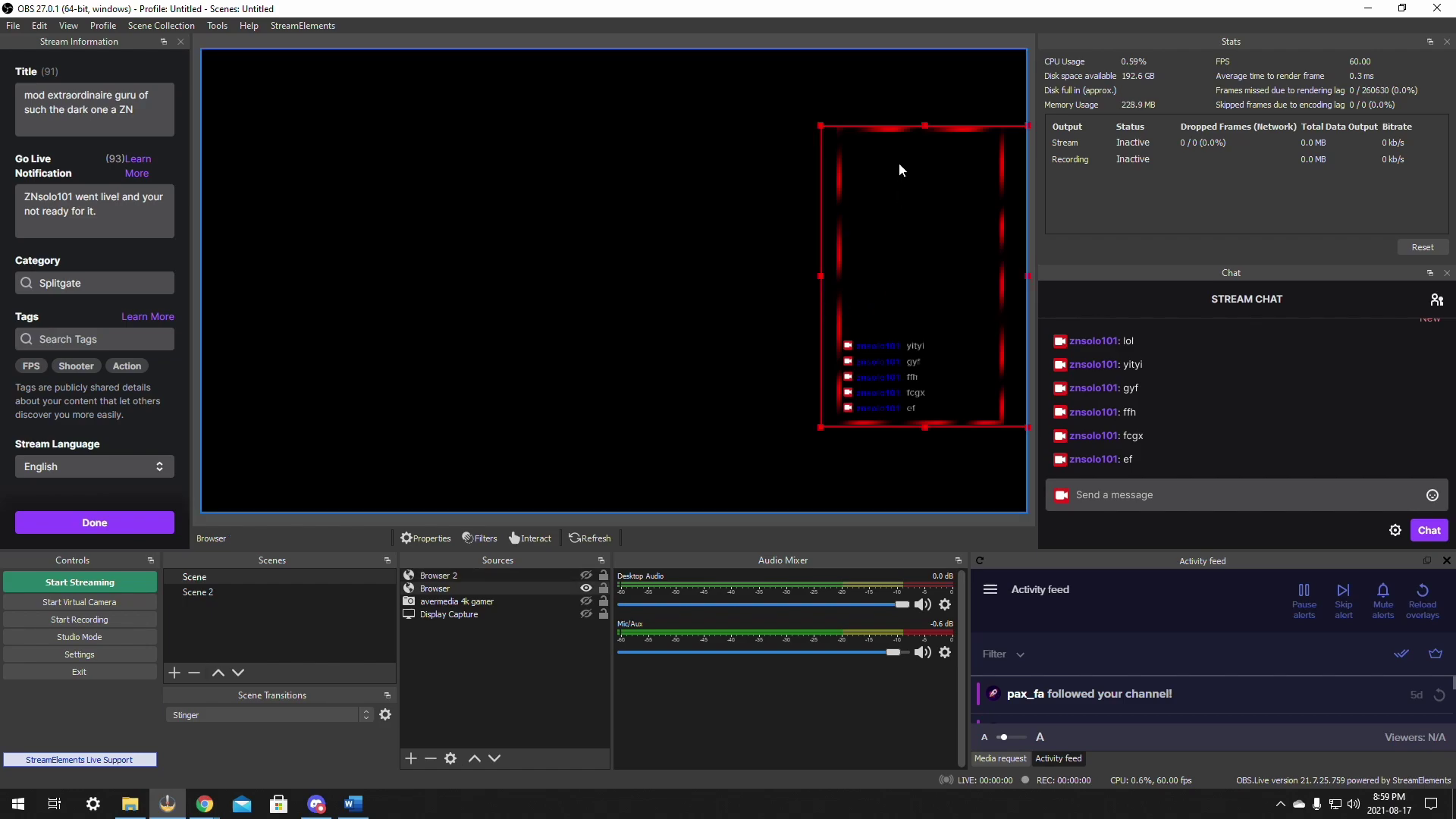
mouse_move(873, 197)
mouse_down()
mouse_move(451, 202)
mouse_move(570, 239)
mouse_move(250, 191)
mouse_move(306, 208)
mouse_move(754, 208)
mouse_move(880, 190)
mouse_up()
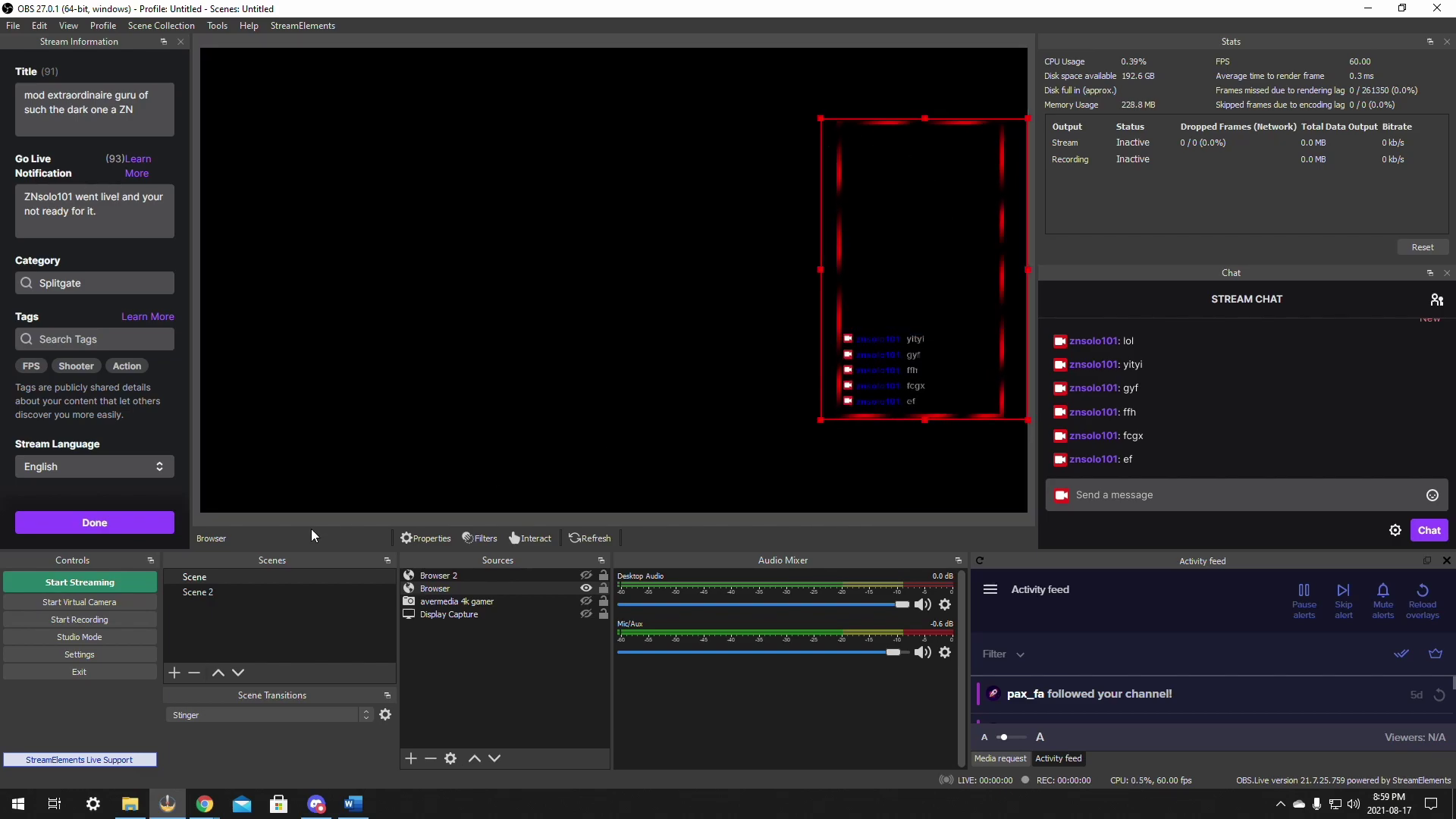
Hide the Browser chat overlay, unhide Browser 2 and select it in the preview.
click(585, 588)
click(587, 575)
click(468, 343)
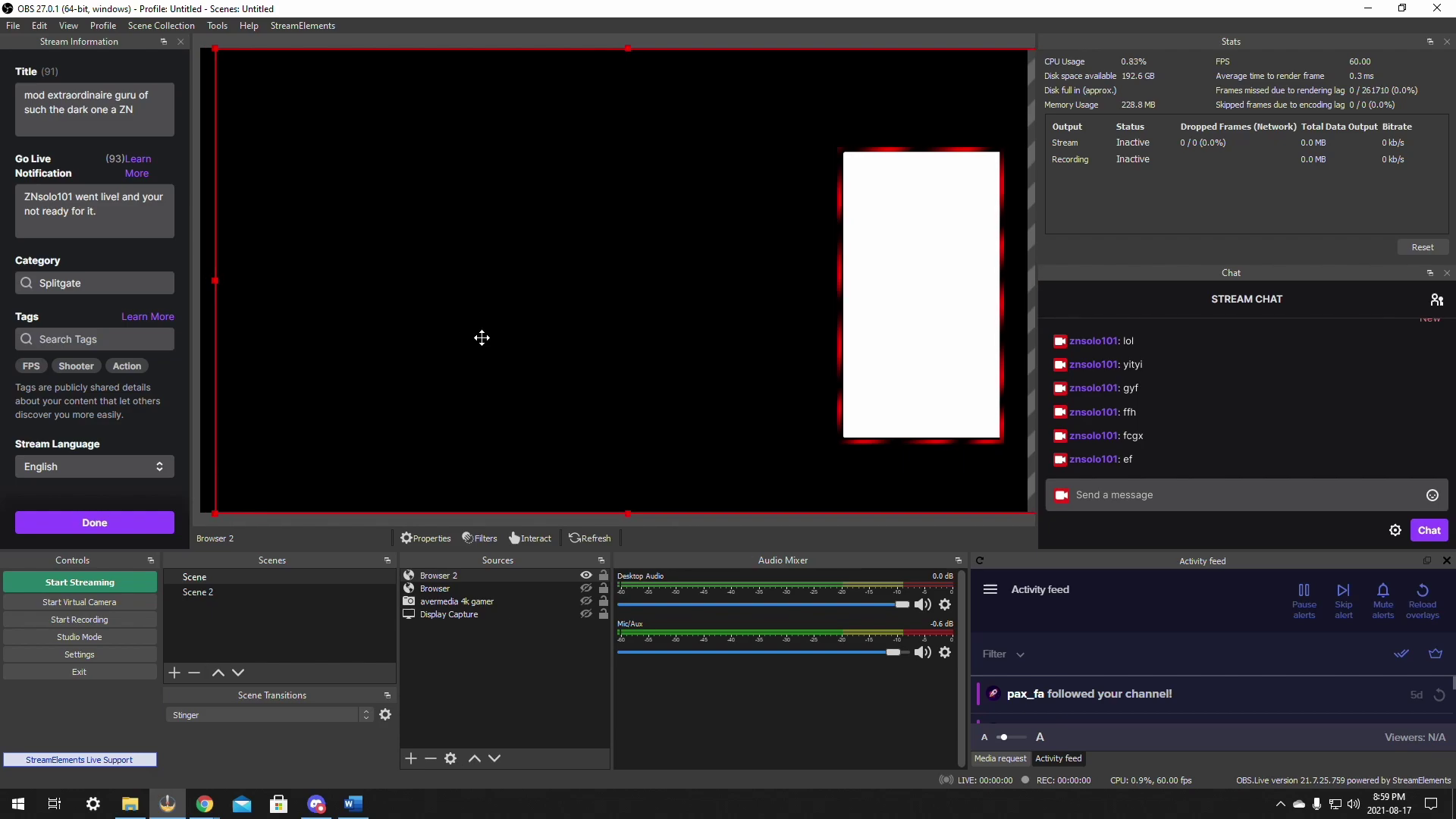